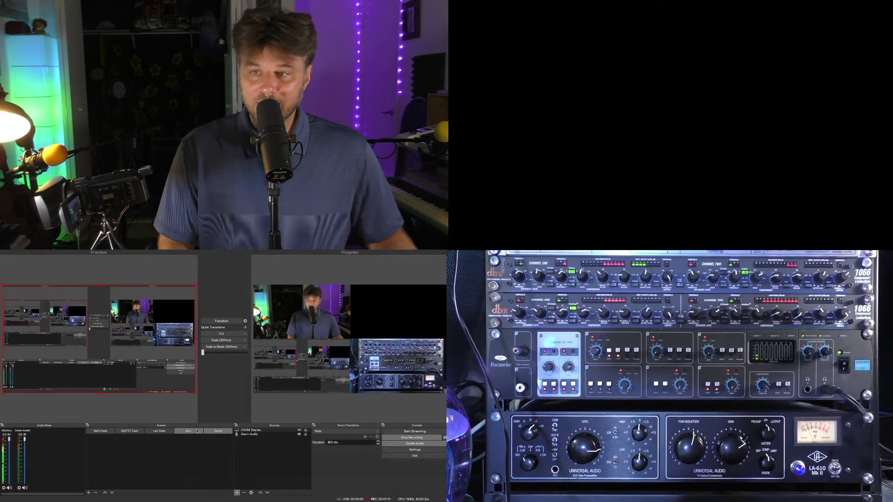
Send the Zoom scene to the program output
{"action": "left_click", "coordinate": [209, 432]}
{"action": "double_click", "coordinate": [418, 365]}
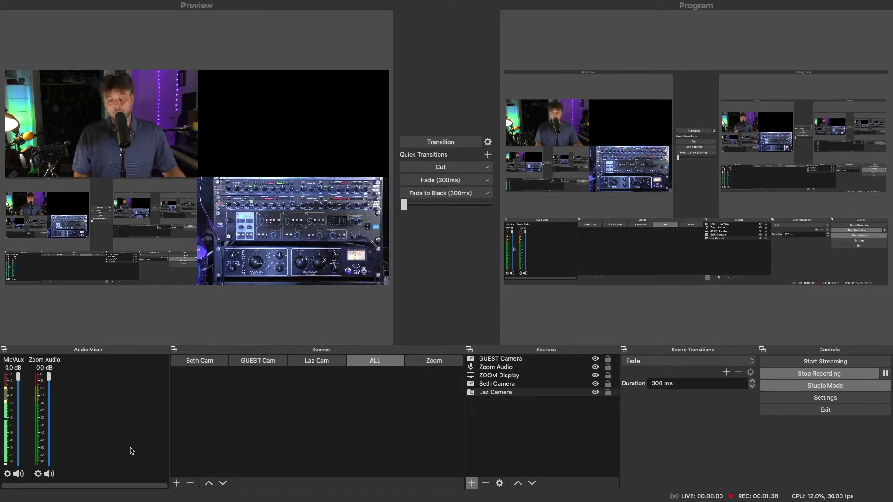
Create a new scene named with the presenter's first name followed by "/ Equip"
{"action": "left_click", "coordinate": [175, 483]}
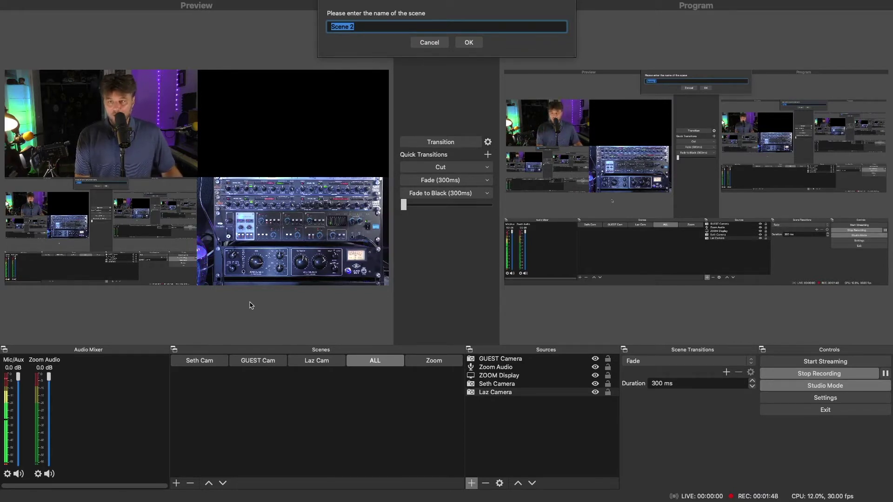
{"action": "type", "text": "Seth"}
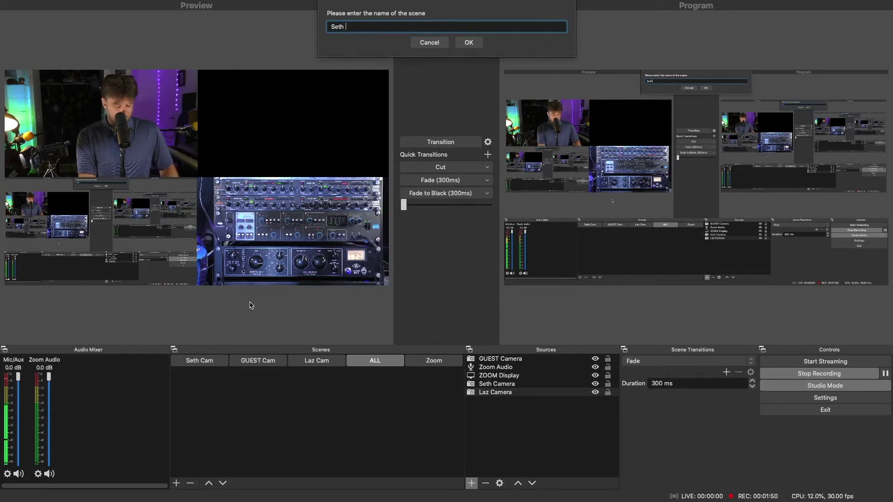
{"action": "type", "text": " / Equi"}
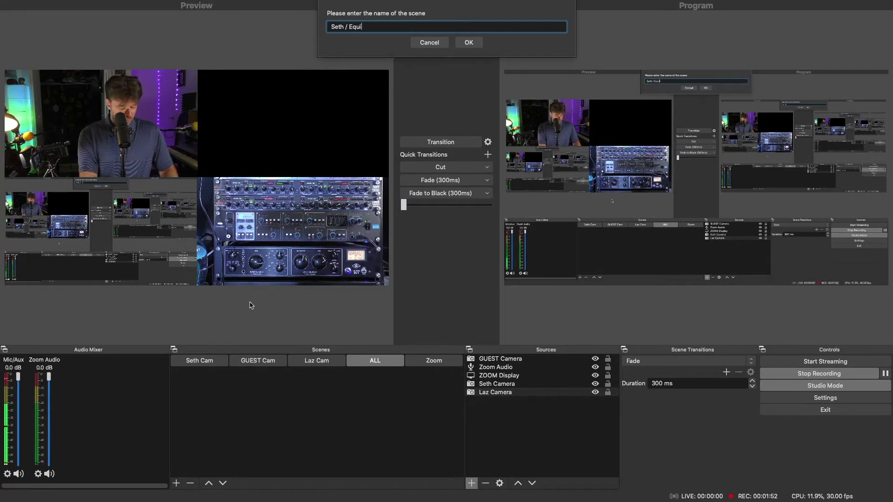
{"action": "type", "text": "p"}
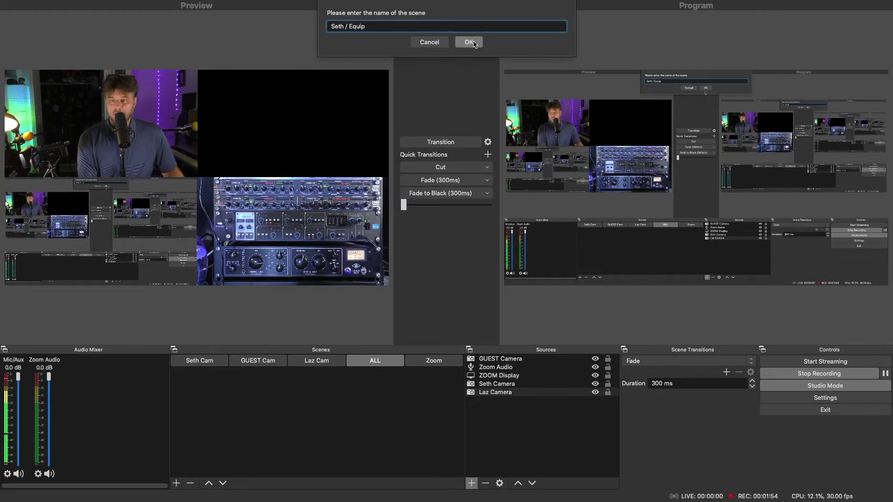
{"action": "left_click", "coordinate": [471, 42]}
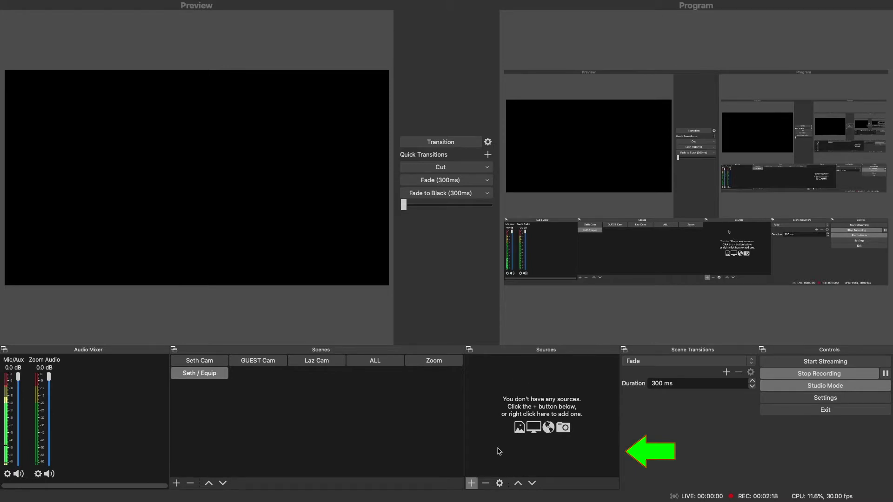
Add a new Video Capture Device source to the scene, named with the presenter's first name followed by "Tutorial"
{"action": "left_click", "coordinate": [471, 483]}
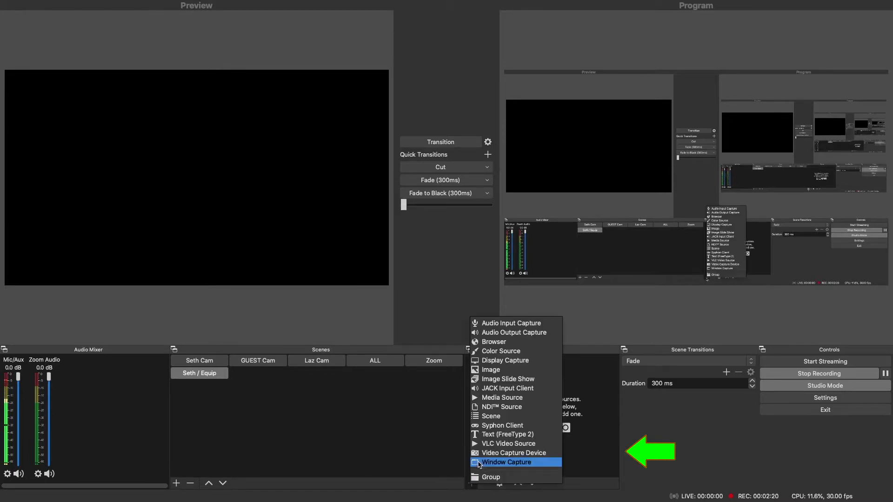
{"action": "left_click", "coordinate": [462, 469]}
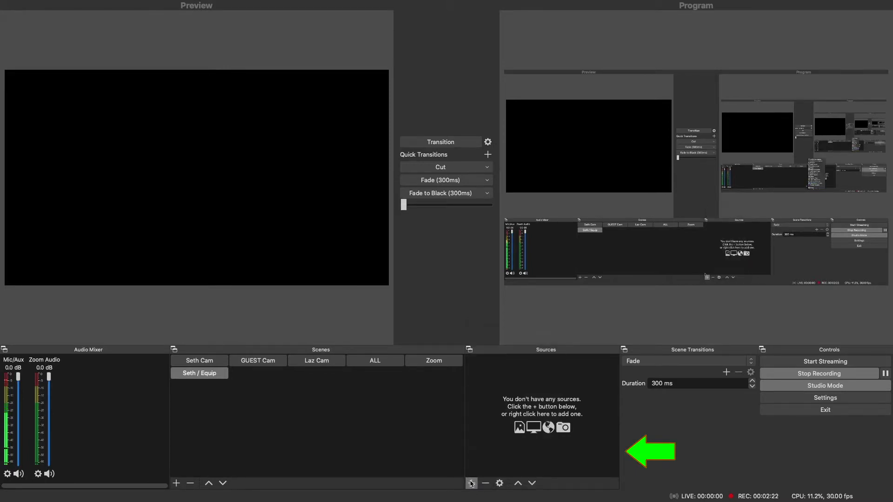
{"action": "left_click", "coordinate": [471, 483]}
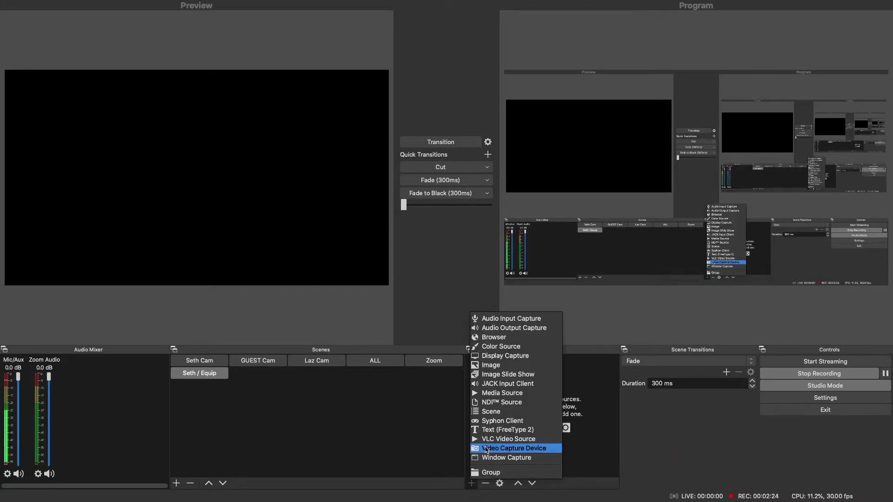
{"action": "left_click", "coordinate": [507, 448]}
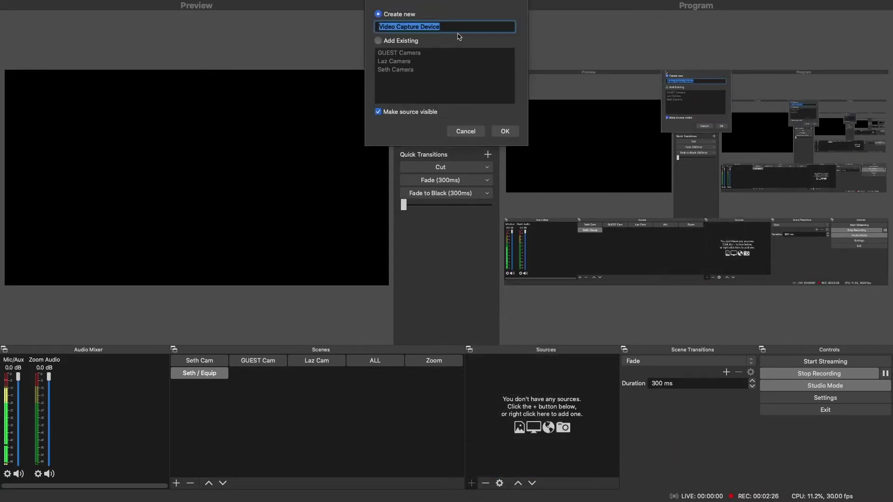
{"action": "left_click_drag", "start_coordinate": [458, 27], "coordinate": [375, 26]}
{"action": "type", "text": "Seth Tutorial"}
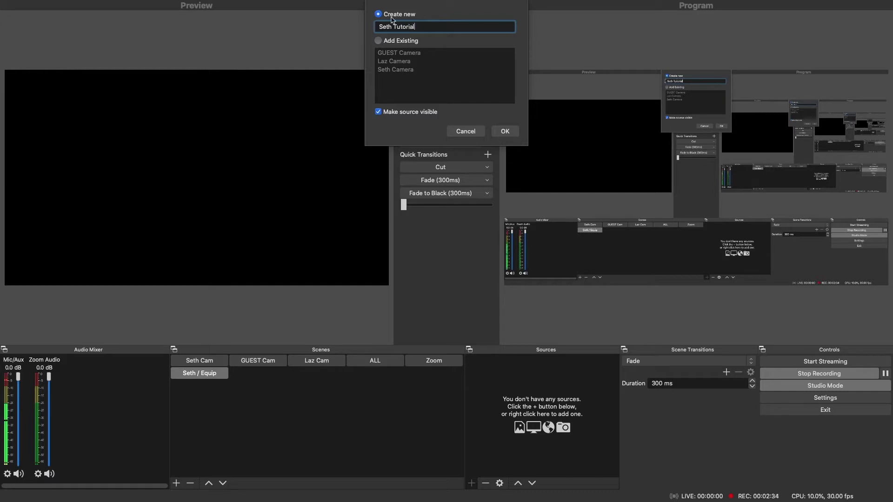
{"action": "left_click", "coordinate": [511, 133]}
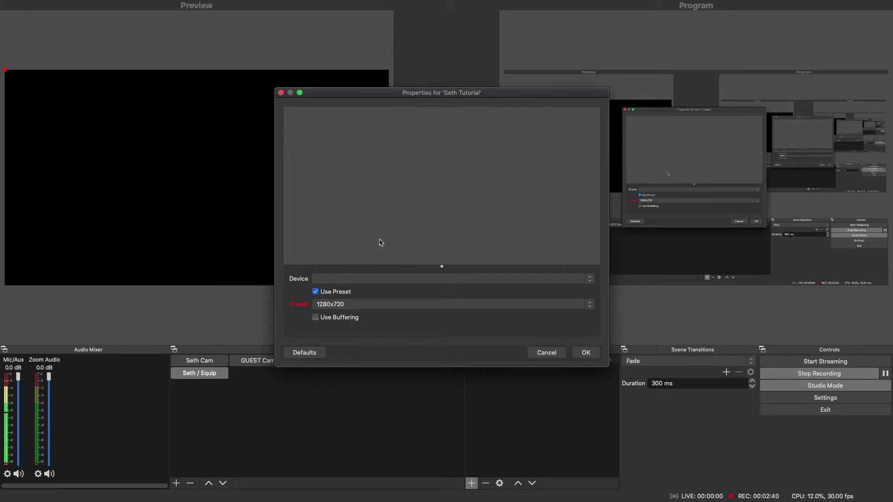
Set the source's device to Cam Link 4K #2 and scale its picture down to the upper-left quarter of the canvas
{"action": "left_click", "coordinate": [369, 279]}
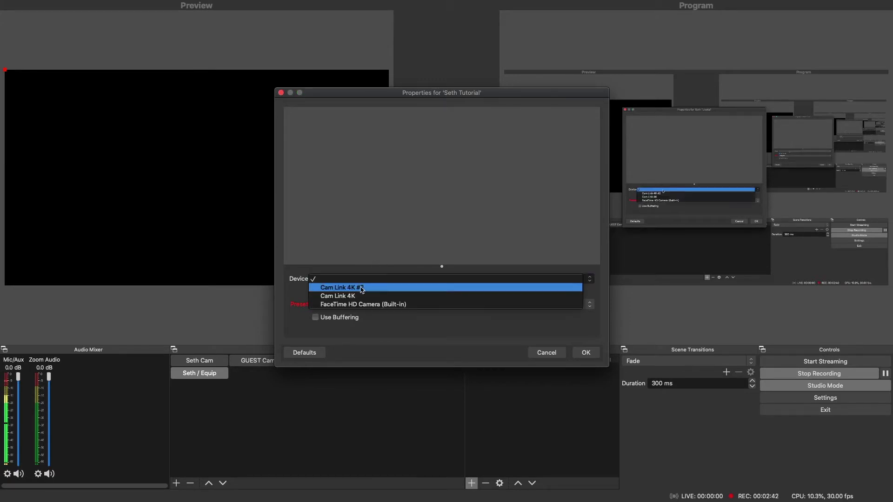
{"action": "left_click", "coordinate": [359, 289]}
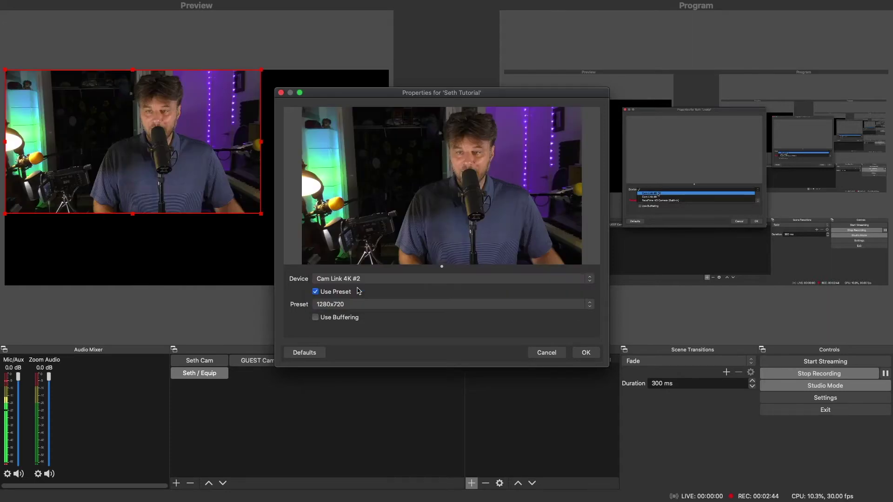
{"action": "left_click", "coordinate": [586, 352]}
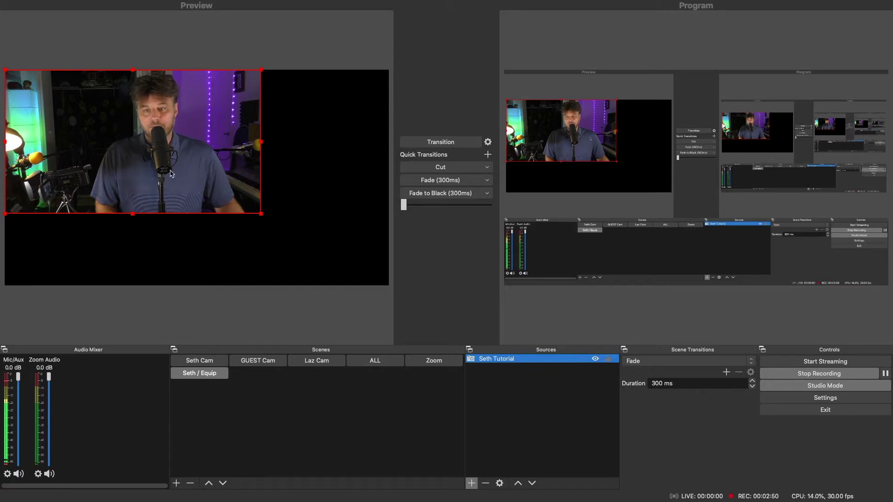
{"action": "left_click_drag", "start_coordinate": [261, 214], "coordinate": [179, 180]}
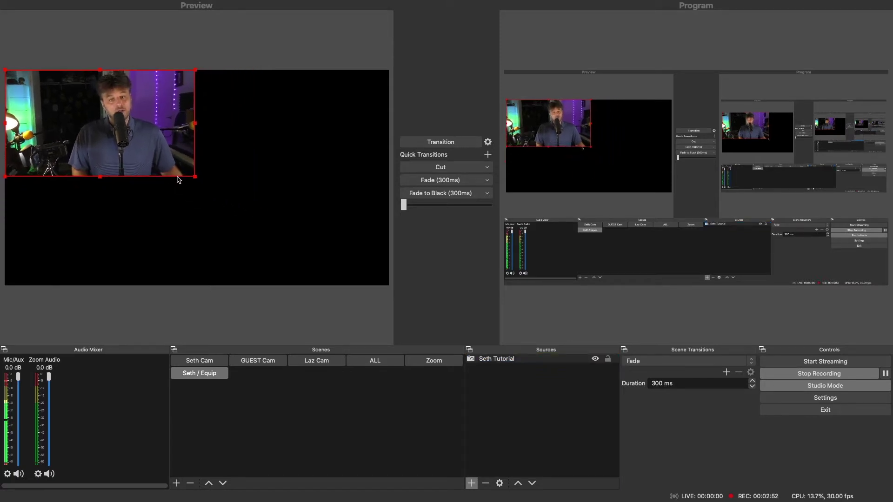
{"action": "left_click", "coordinate": [524, 420]}
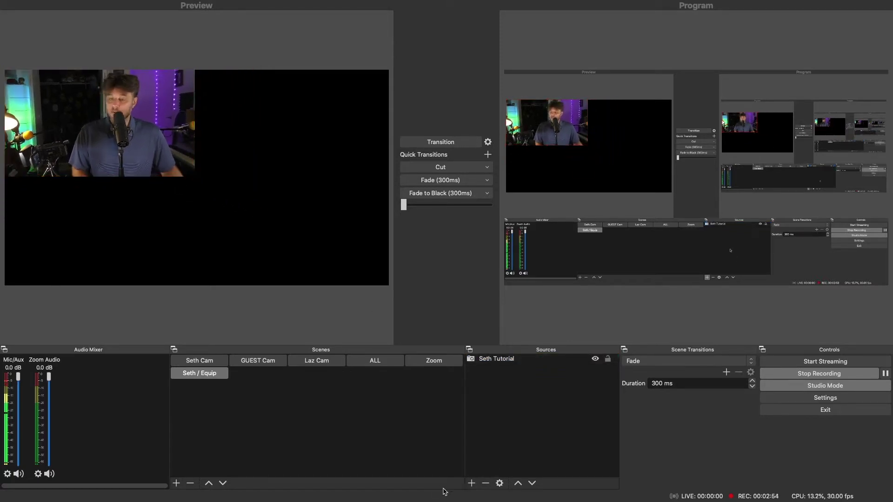
Add the existing GUEST Camera to the scene as a second Video Capture Device source
{"action": "left_click", "coordinate": [471, 484]}
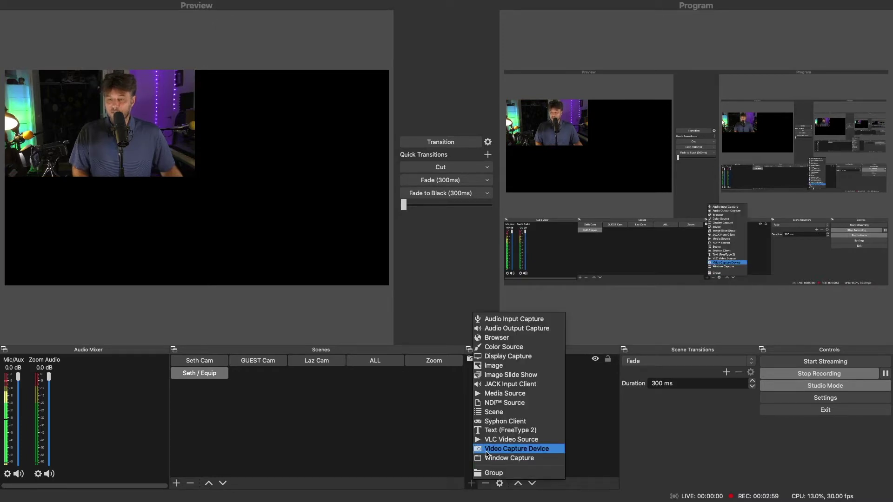
{"action": "left_click", "coordinate": [487, 449]}
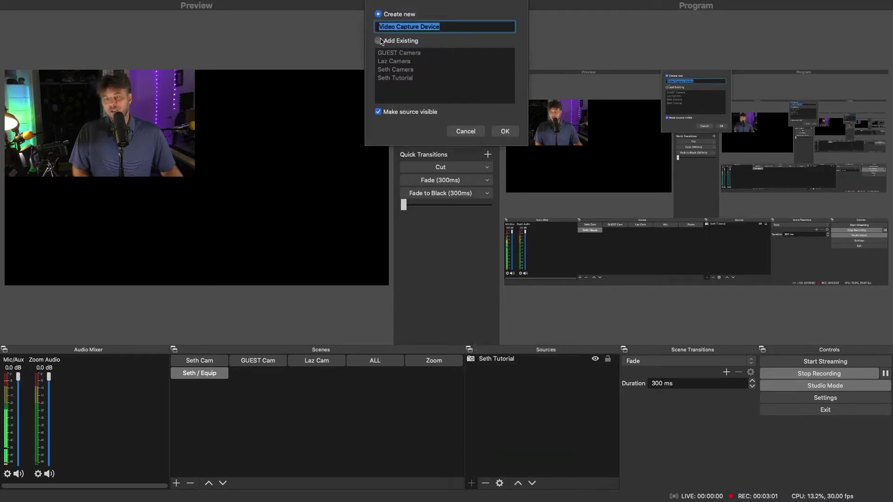
{"action": "left_click", "coordinate": [379, 41]}
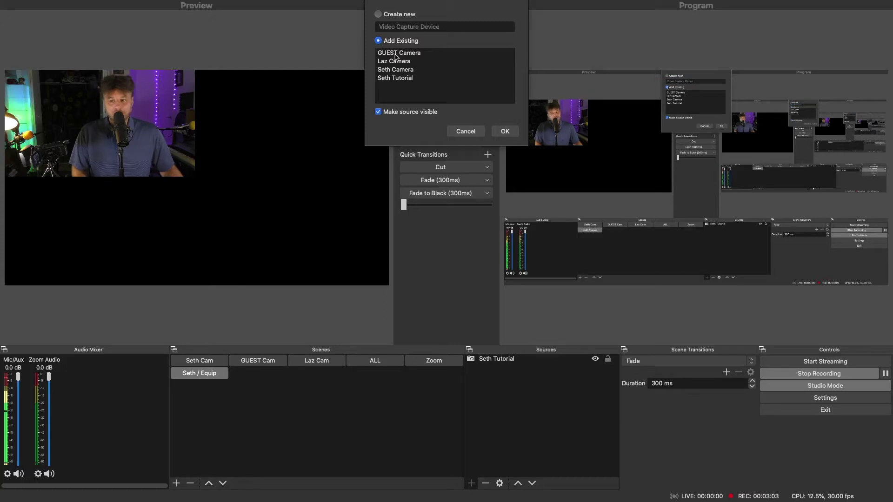
{"action": "left_click", "coordinate": [398, 54]}
{"action": "left_click", "coordinate": [505, 131]}
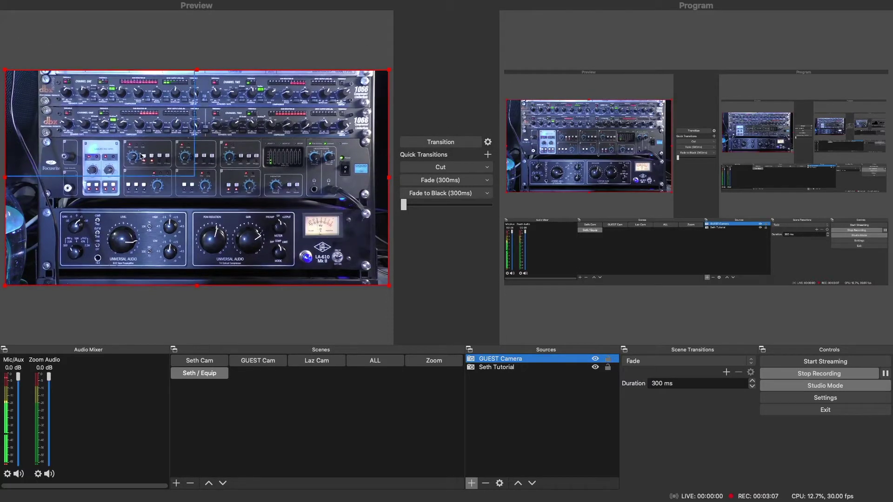
Scale the GUEST Camera into the lower-right quarter of the canvas and enlarge it again until it overlaps the presenter's camera
{"action": "left_click_drag", "start_coordinate": [5, 70], "coordinate": [233, 179]}
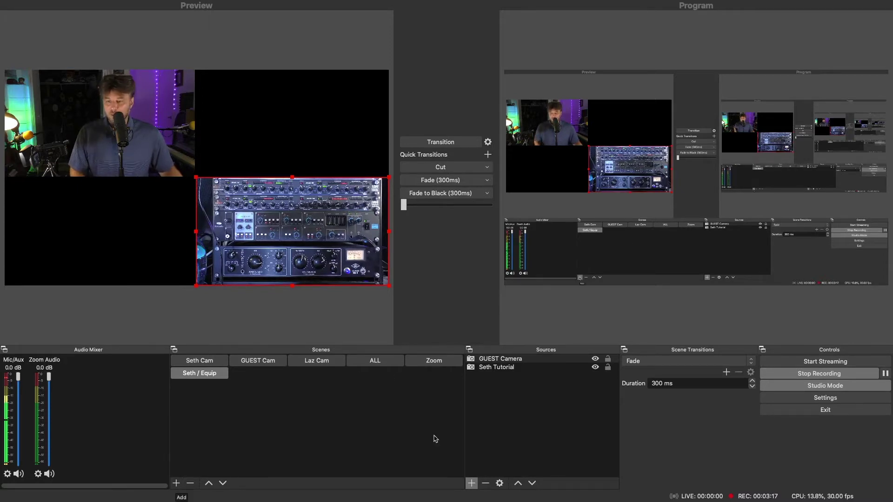
{"action": "left_click", "coordinate": [472, 402]}
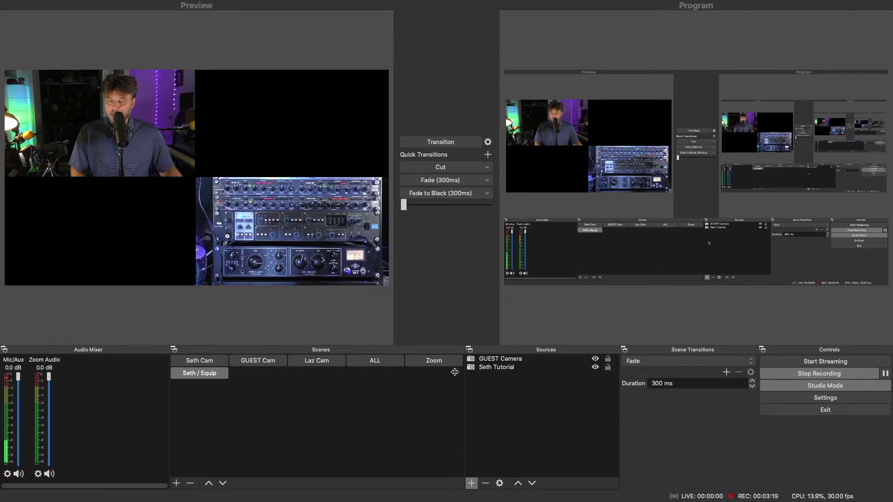
{"action": "left_click", "coordinate": [260, 200]}
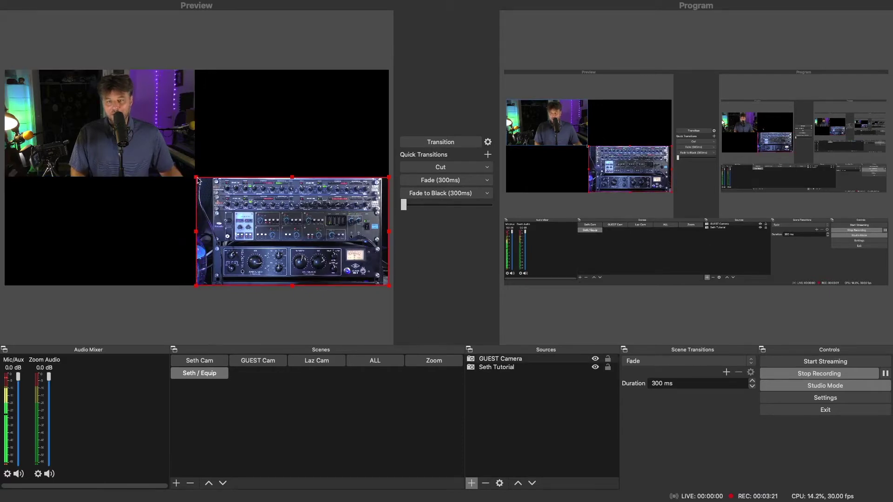
{"action": "left_click_drag", "start_coordinate": [198, 180], "coordinate": [64, 103]}
Move the presenter's camera source to the top of the source order, in front of the GUEST Camera
{"action": "left_click", "coordinate": [39, 111]}
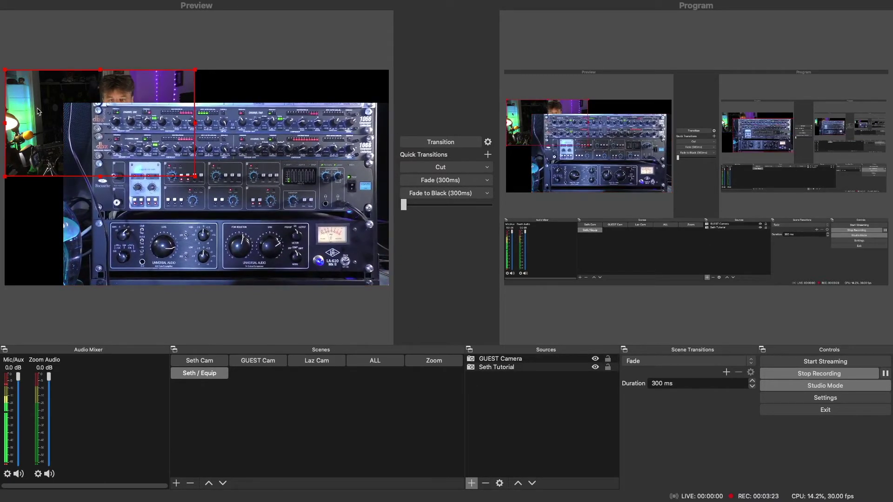
{"action": "right_click", "coordinate": [39, 111]}
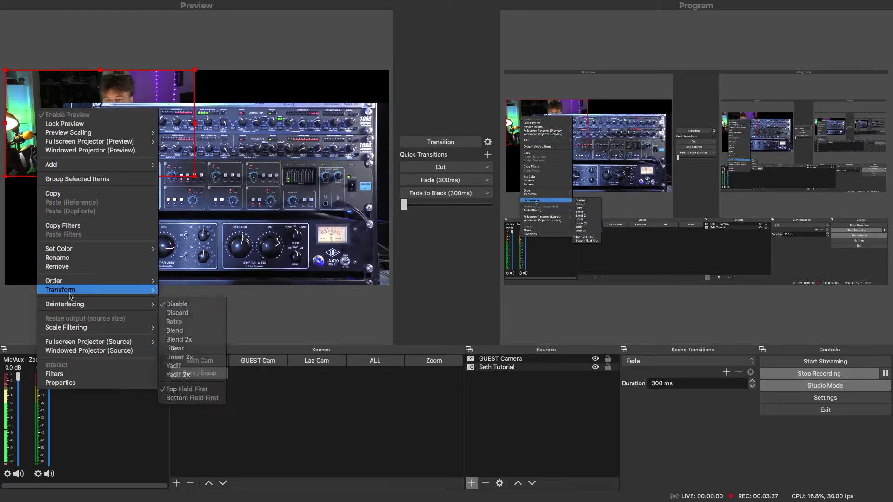
{"action": "mouse_move", "coordinate": [71, 296]}
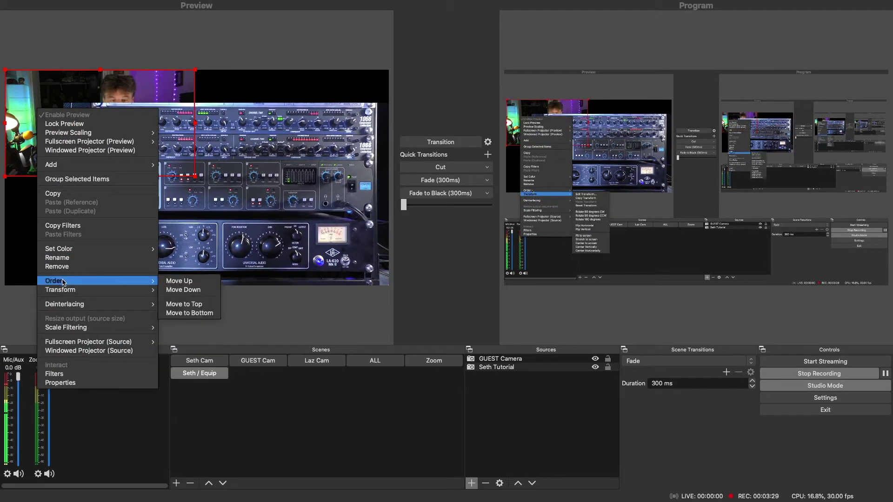
{"action": "left_click", "coordinate": [181, 304]}
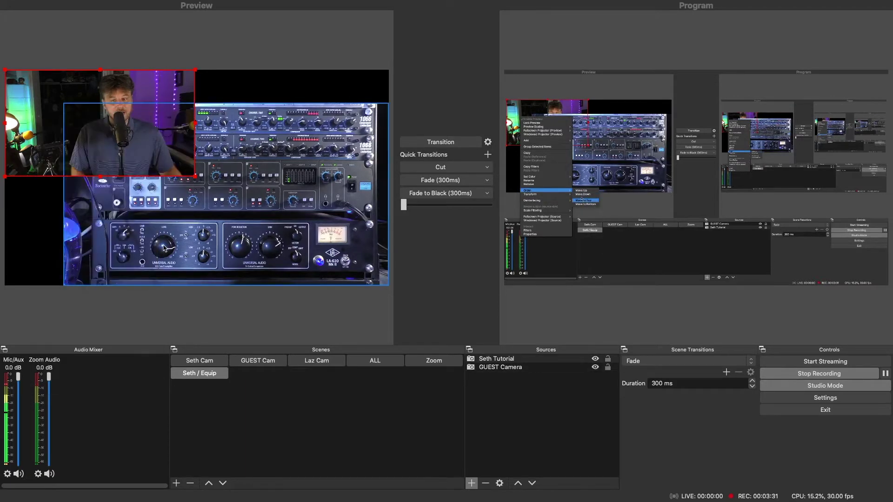
Shrink the presenter's camera to a small inset in the canvas's upper-left corner and enlarge the GUEST Camera behind it to nearly fill the canvas
{"action": "left_click_drag", "start_coordinate": [236, 95], "coordinate": [257, 120]}
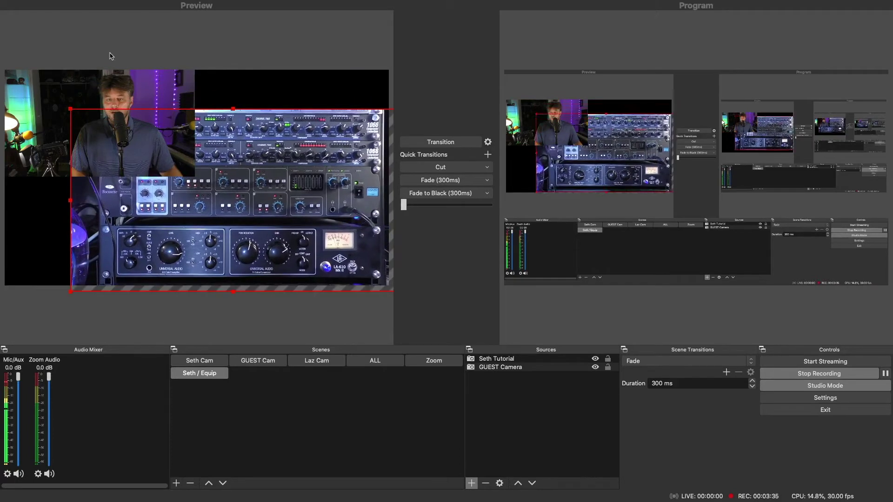
{"action": "left_click", "coordinate": [86, 93]}
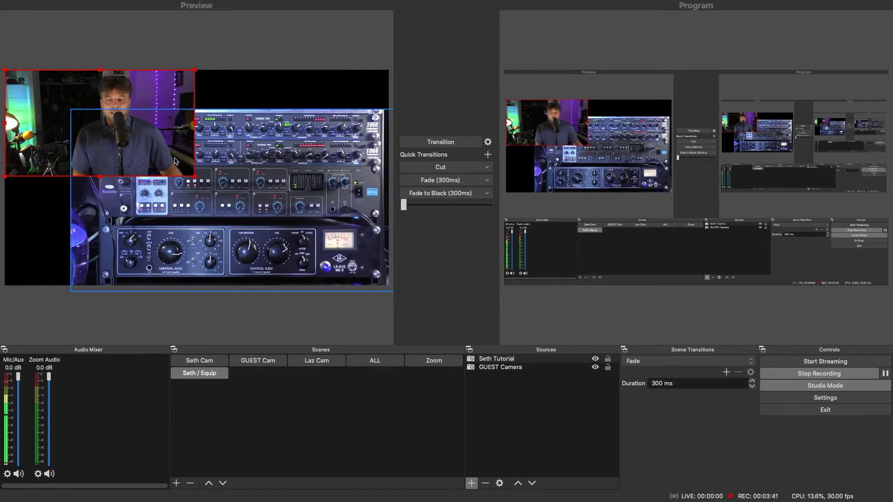
{"action": "left_click_drag", "start_coordinate": [195, 177], "coordinate": [37, 82]}
{"action": "left_click", "coordinate": [75, 112]}
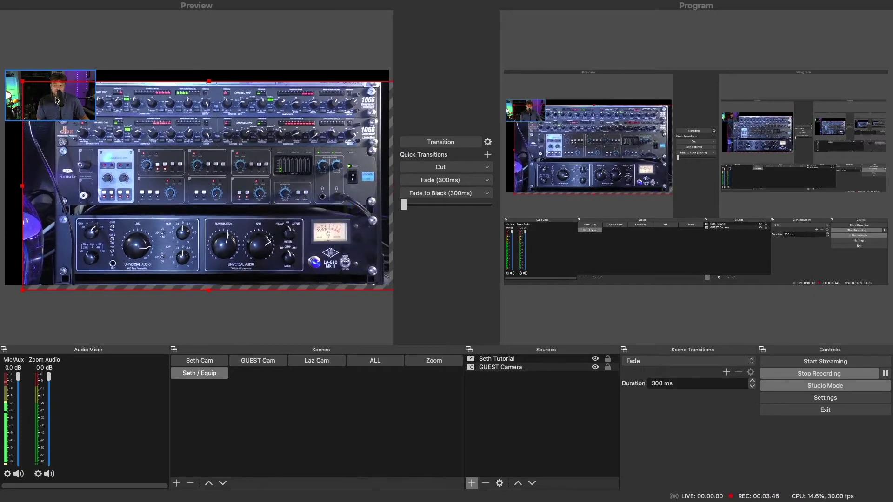
{"action": "left_click", "coordinate": [185, 77]}
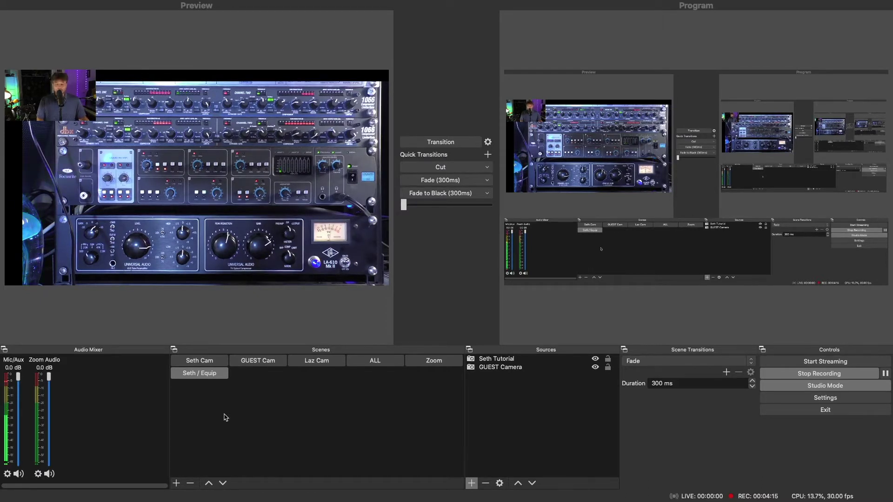
Create another new scene named Slideshow
{"action": "left_click", "coordinate": [176, 484]}
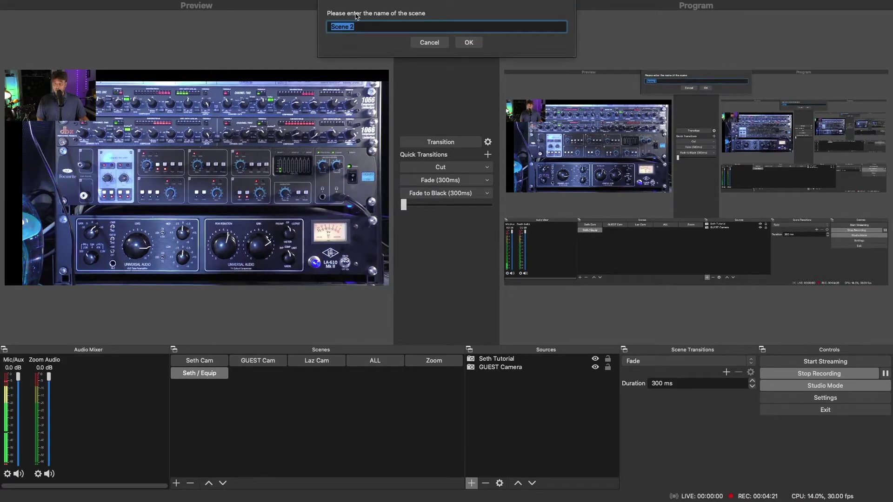
{"action": "type", "text": "Slide"}
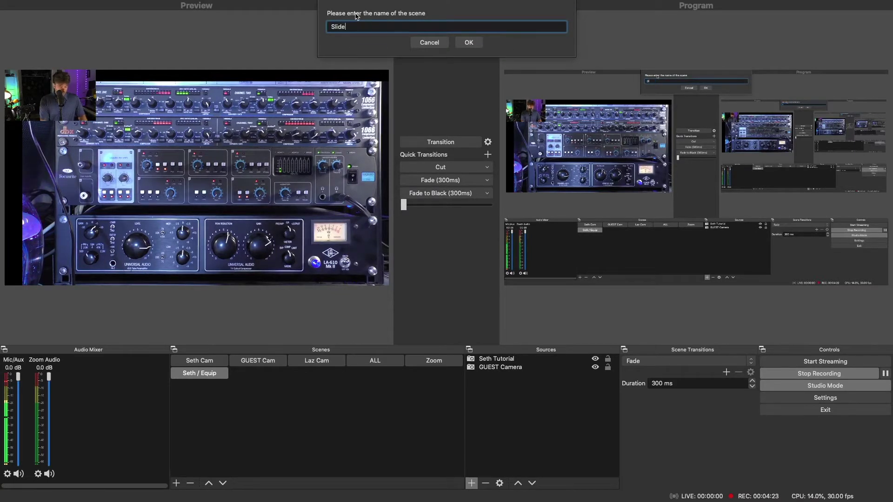
{"action": "type", "text": "show"}
{"action": "key", "text": "Return"}
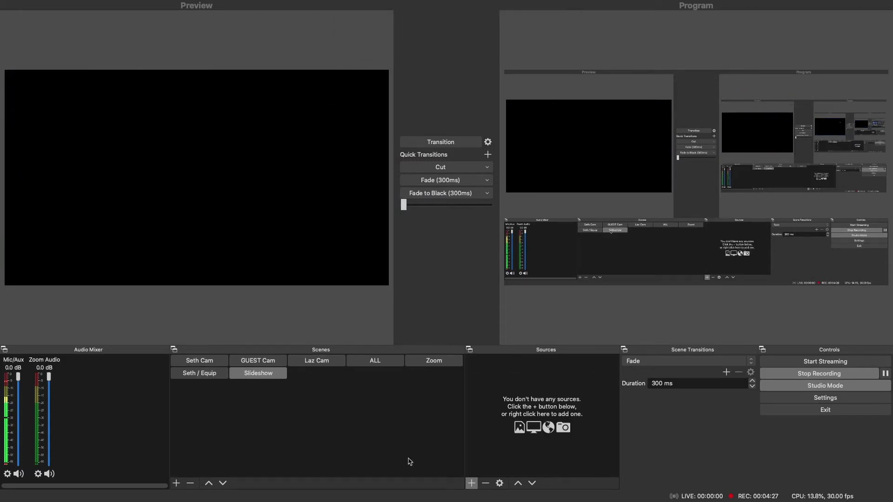
Add a new Image Slide Show source with its default name to the Slideshow scene
{"action": "left_click", "coordinate": [471, 484]}
{"action": "left_click", "coordinate": [471, 484]}
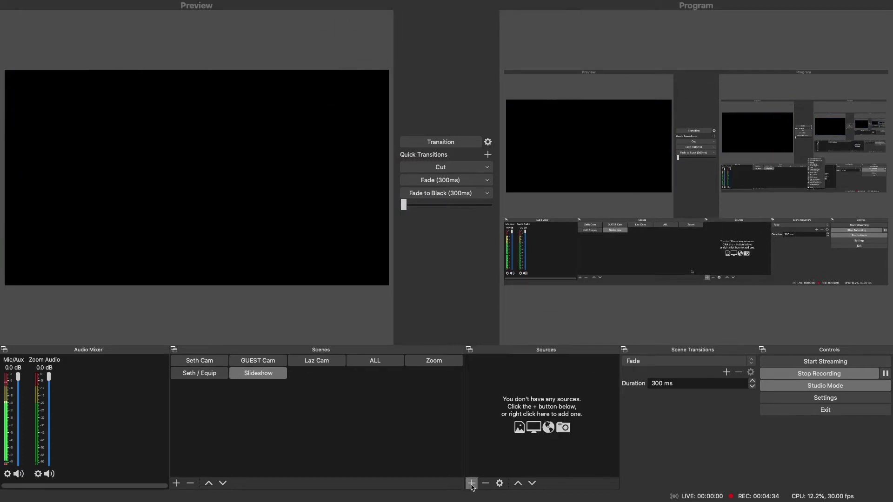
{"action": "left_click", "coordinate": [471, 484]}
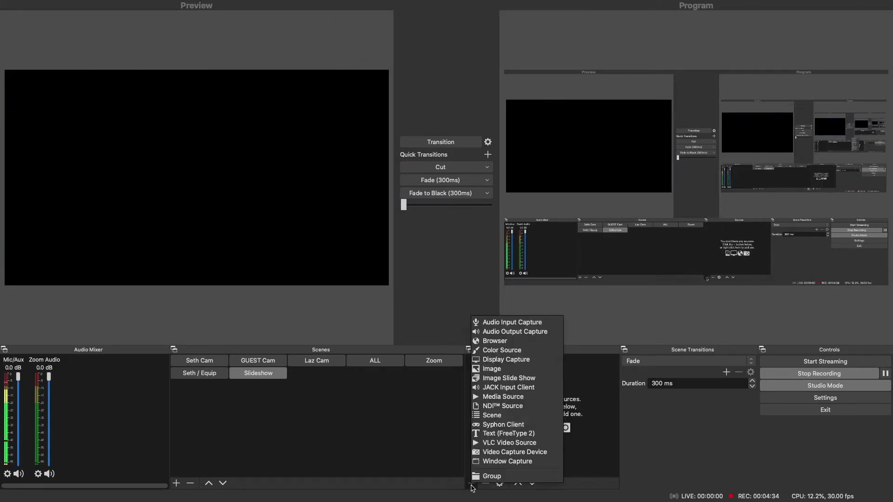
{"action": "left_click", "coordinate": [492, 377]}
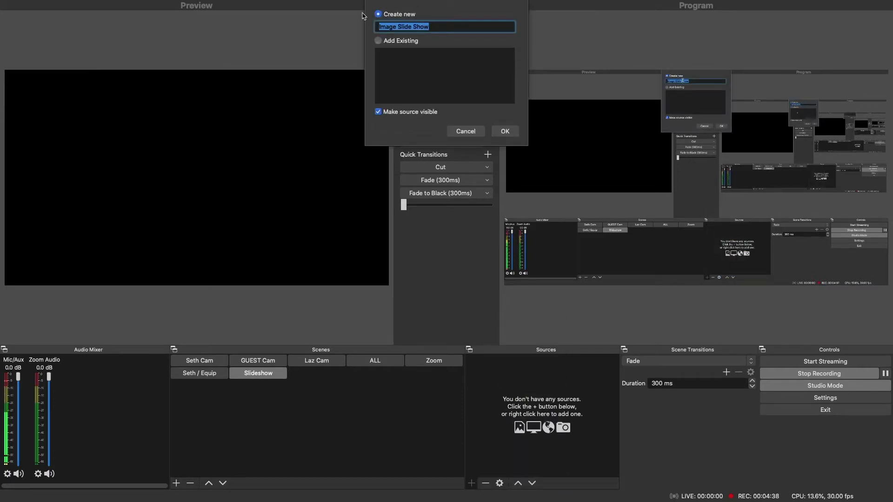
{"action": "left_click", "coordinate": [505, 131]}
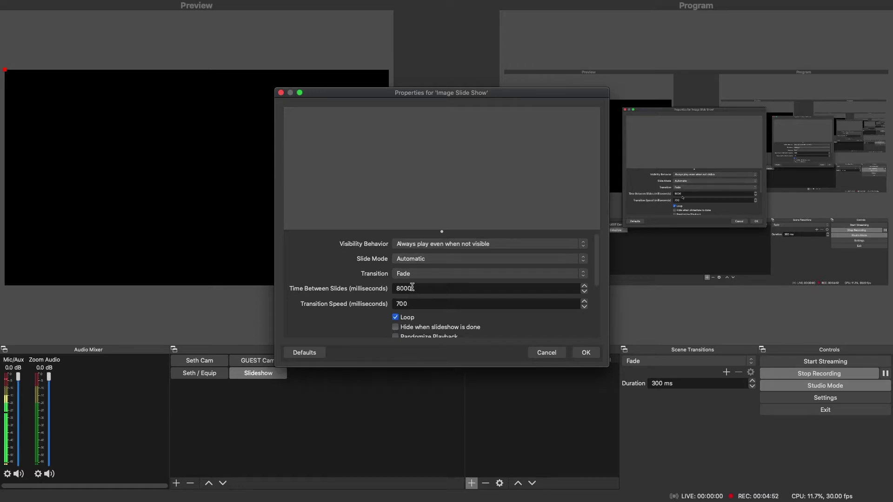
Add the 486kb group JPG from the SQUID Magazine DONE folder to the slide show's image files
{"action": "scroll", "coordinate": [412, 288], "scroll_direction": "down", "scroll_amount": 5}
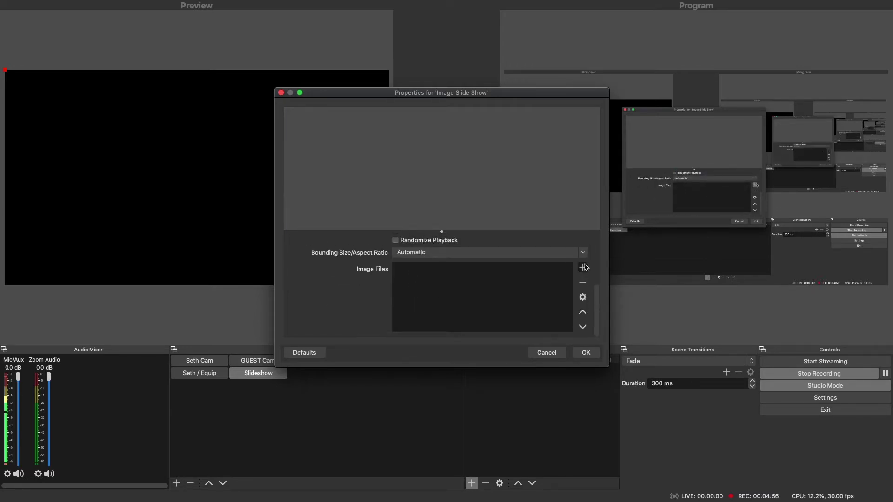
{"action": "left_click", "coordinate": [584, 268]}
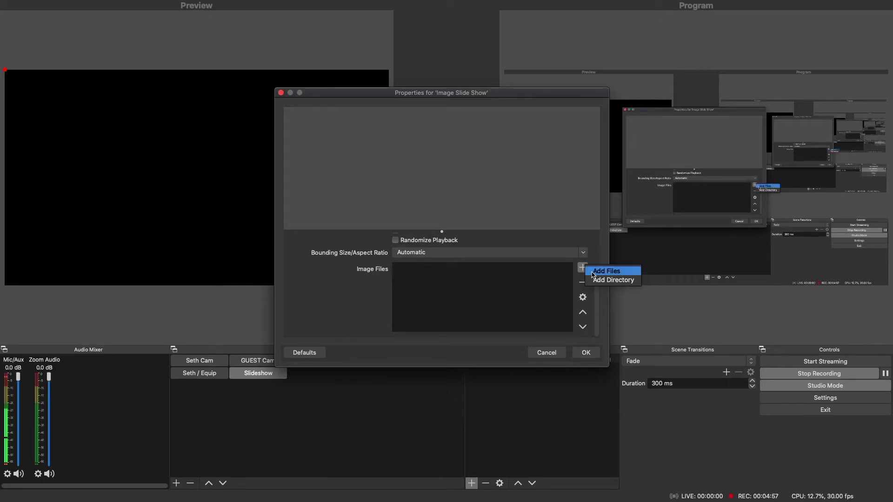
{"action": "left_click", "coordinate": [593, 274]}
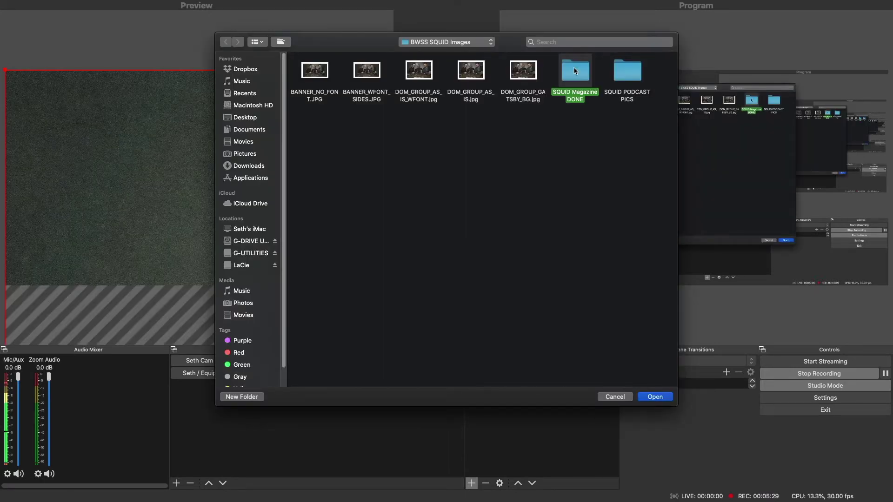
{"action": "double_click", "coordinate": [575, 71]}
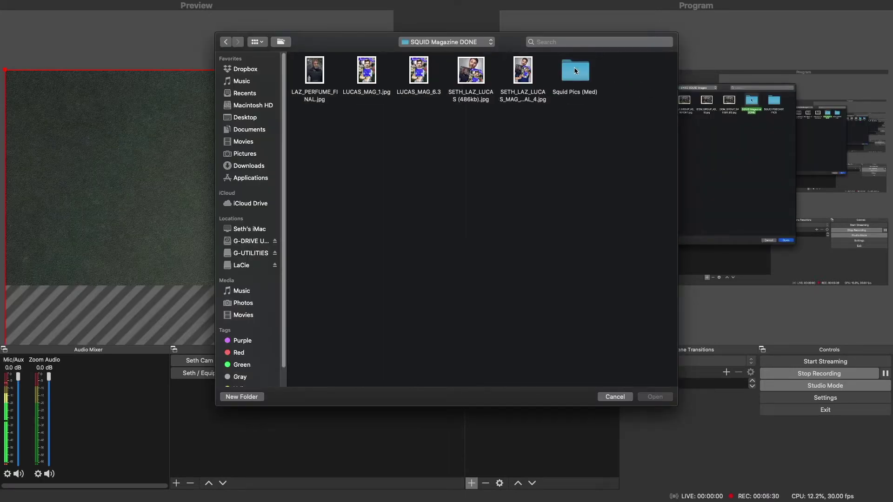
{"action": "left_click", "coordinate": [468, 73]}
{"action": "double_click", "coordinate": [467, 74]}
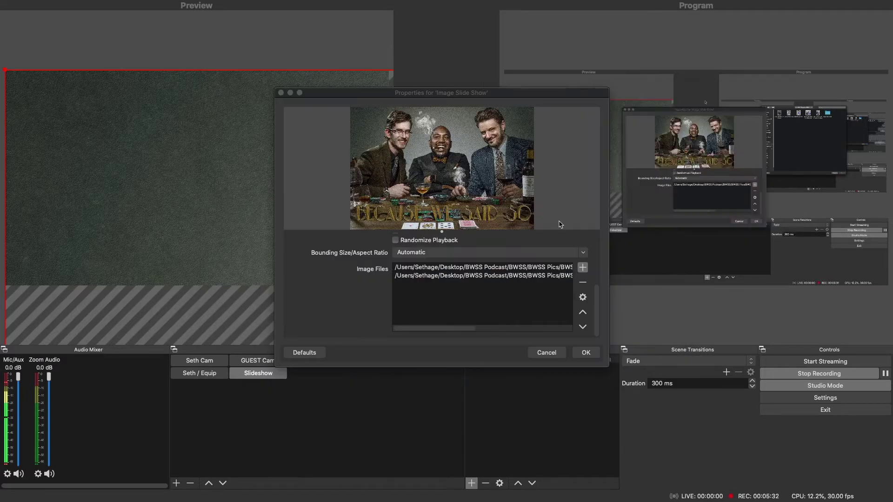
Add the perfume image from the Squid Pics (Med) folder to the slide show and accept its properties
{"action": "left_click", "coordinate": [581, 268]}
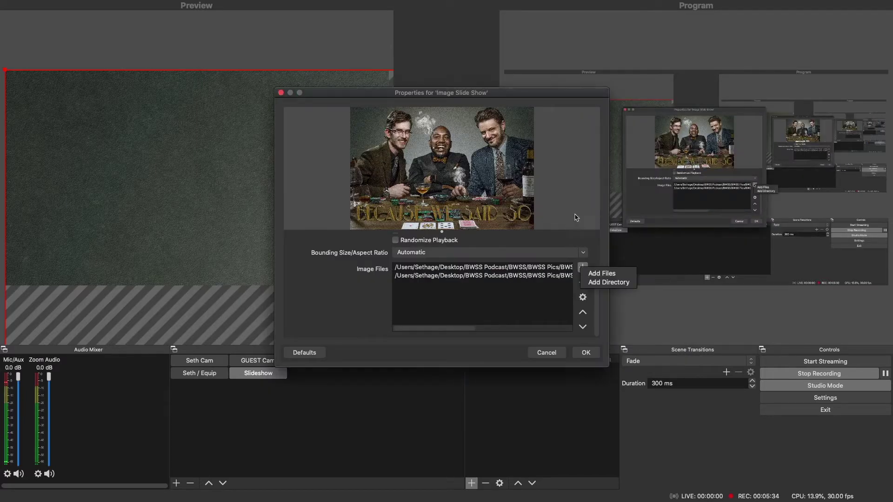
{"action": "left_click", "coordinate": [601, 273]}
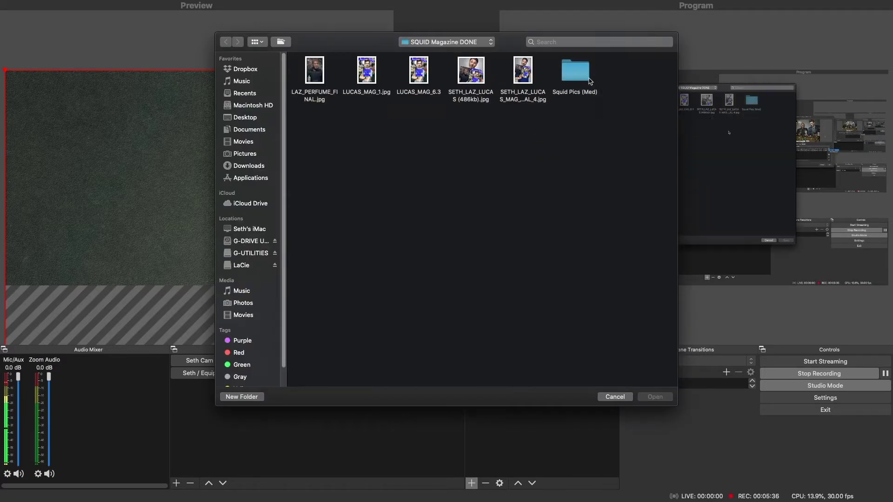
{"action": "double_click", "coordinate": [584, 67]}
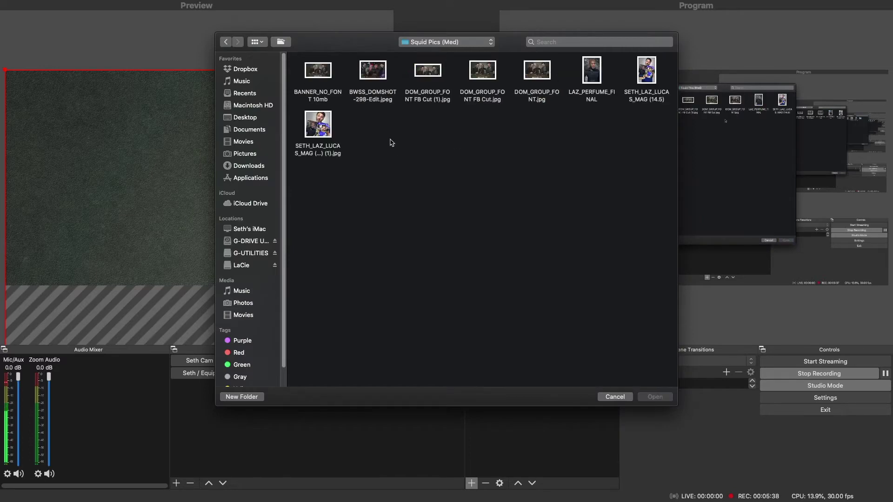
{"action": "left_click", "coordinate": [593, 68]}
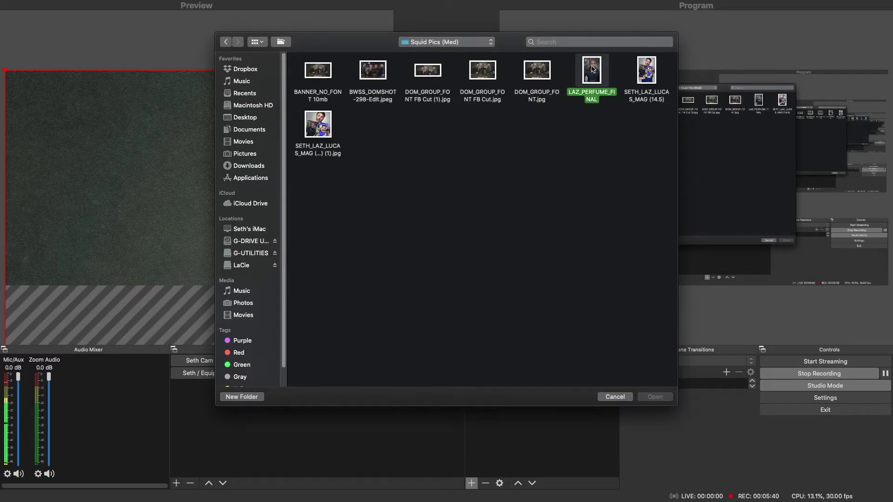
{"action": "double_click", "coordinate": [592, 69]}
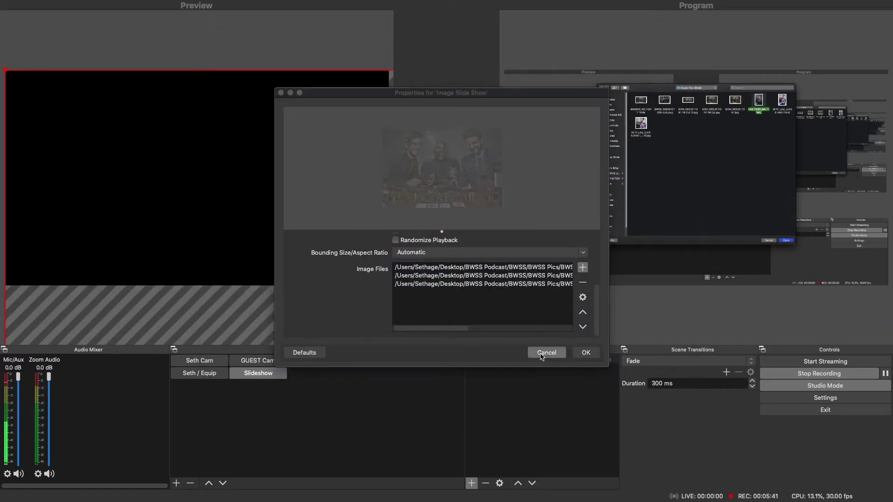
{"action": "left_click", "coordinate": [585, 352]}
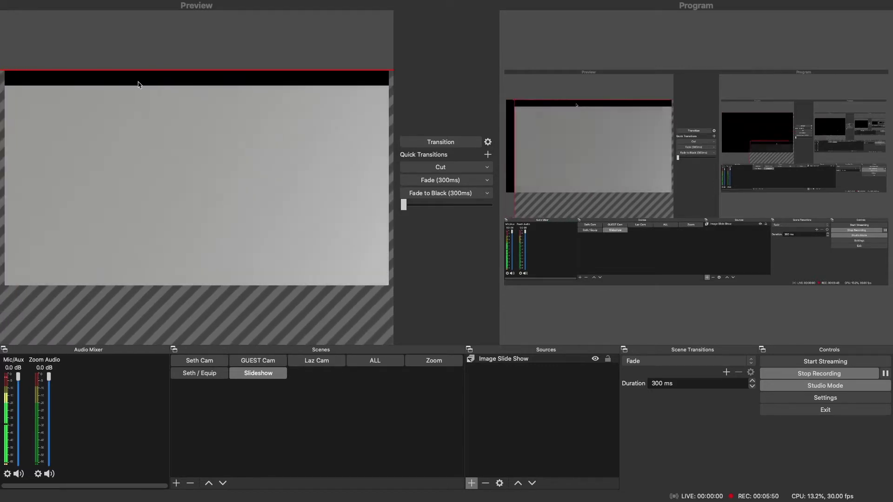
Fit the Image Slide Show source to the screen in the Slideshow scene
{"action": "right_click", "coordinate": [176, 156]}
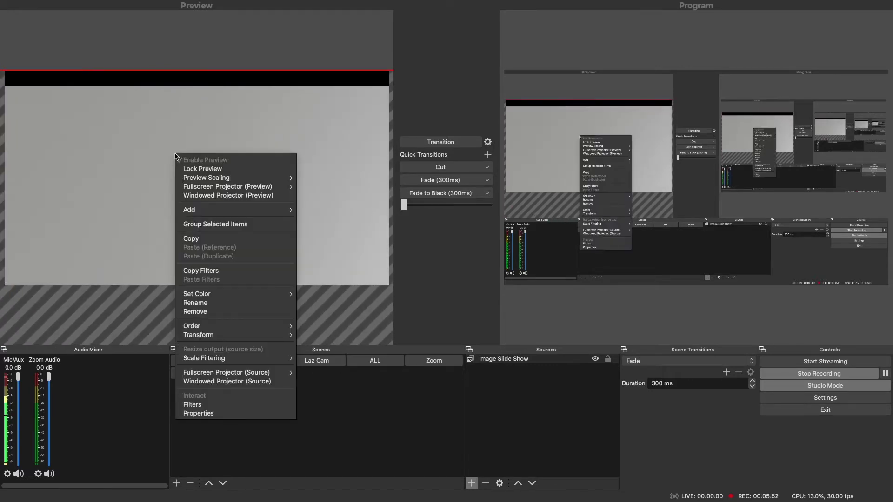
{"action": "mouse_move", "coordinate": [224, 335]}
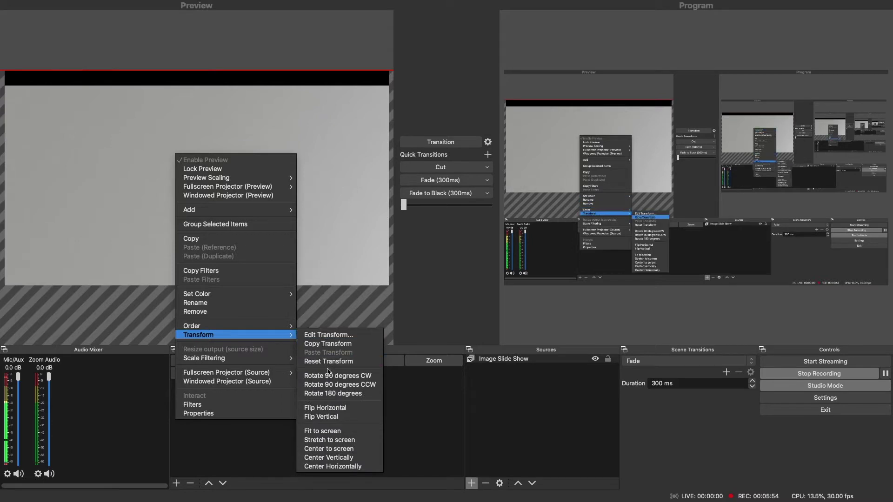
{"action": "left_click", "coordinate": [323, 431]}
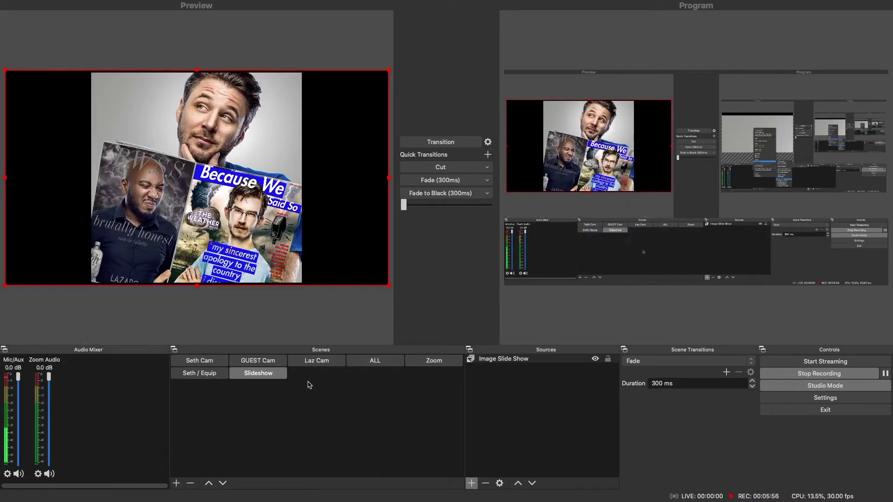
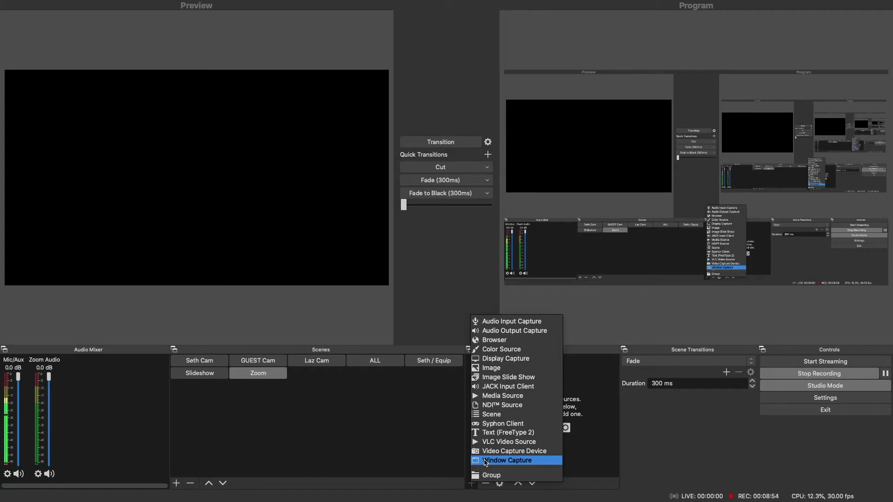
Add a Window Capture source named Zoom Capture to the Zoom scene, capturing the [zoom.us] Zoom Meeting window
{"action": "left_click", "coordinate": [485, 460]}
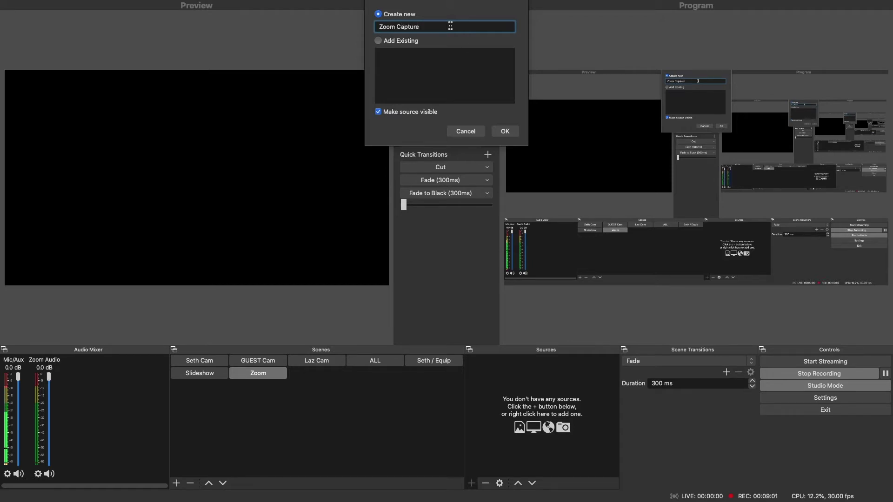
{"action": "left_click", "coordinate": [505, 131]}
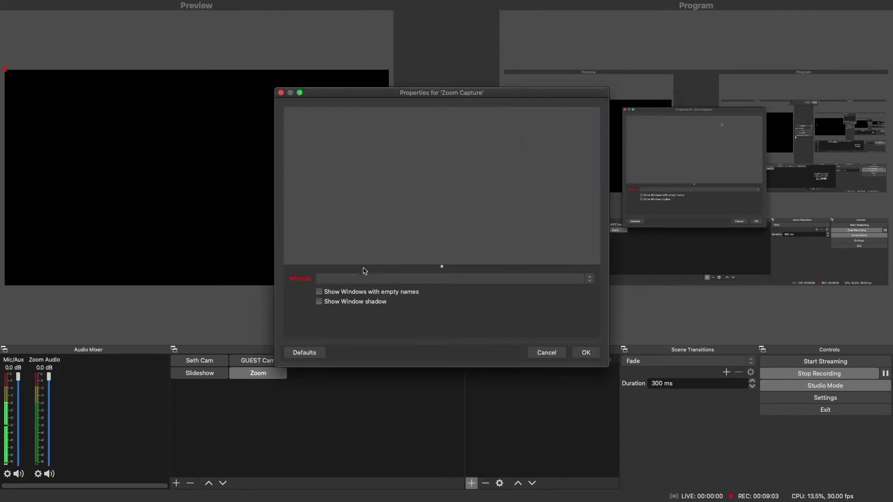
{"action": "left_click", "coordinate": [361, 278]}
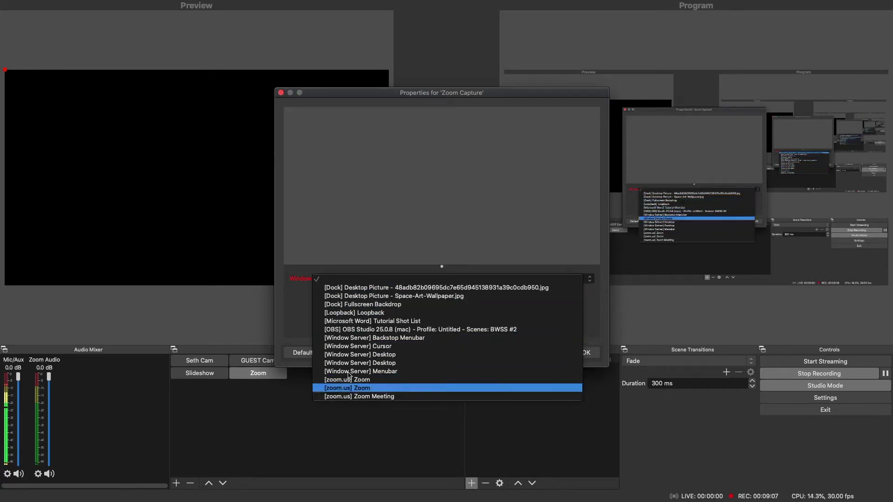
{"action": "left_click", "coordinate": [361, 396]}
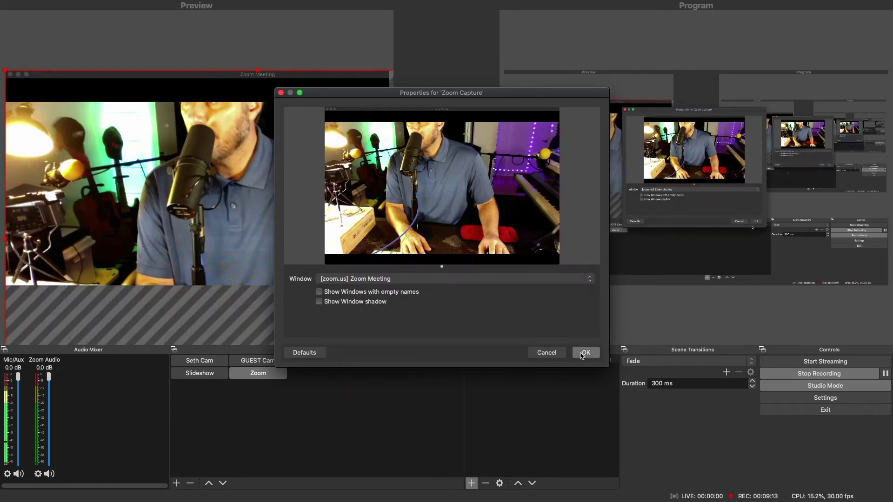
{"action": "left_click", "coordinate": [586, 352]}
Fit the Zoom Capture source to the screen
{"action": "right_click", "coordinate": [188, 225]}
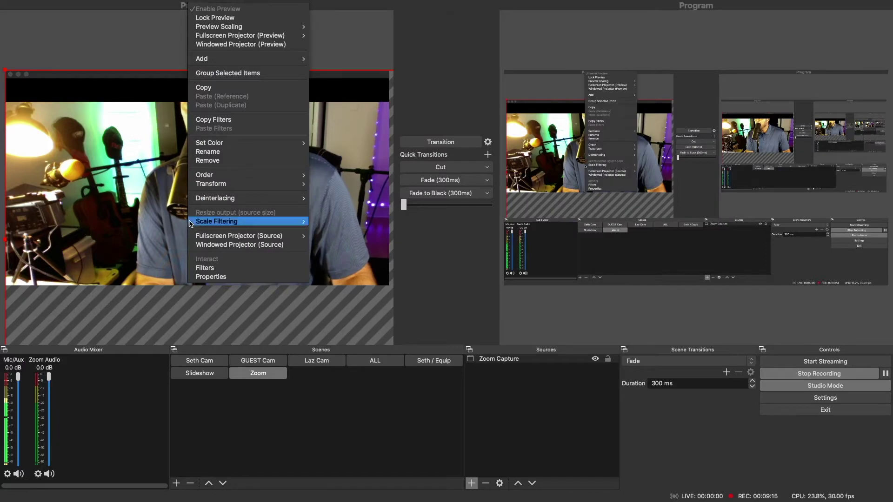
{"action": "mouse_move", "coordinate": [214, 184]}
{"action": "left_click", "coordinate": [339, 281]}
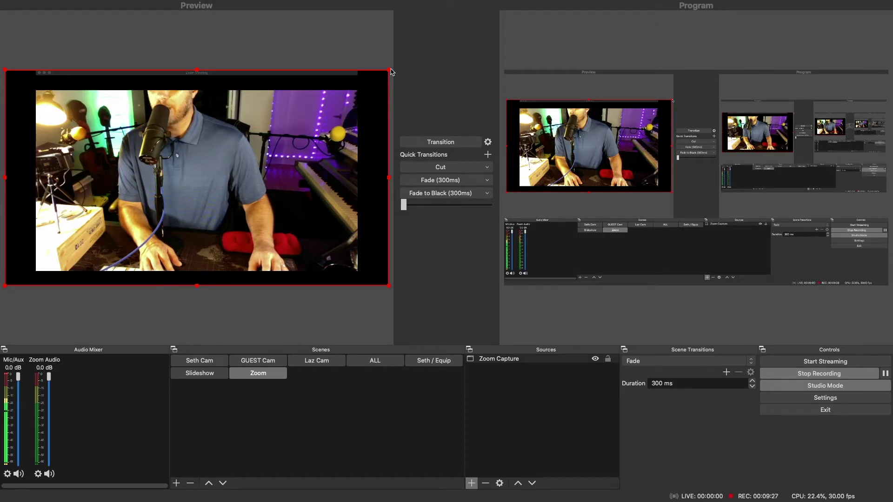
Enlarge the Zoom Capture past the canvas edges to hide its black borders, and fit it back to the screen
{"action": "mouse_move", "coordinate": [391, 72]}
{"action": "left_mouse_down"}
{"action": "mouse_move", "coordinate": [399, 55]}
{"action": "mouse_move", "coordinate": [420, 46]}
{"action": "left_mouse_up"}
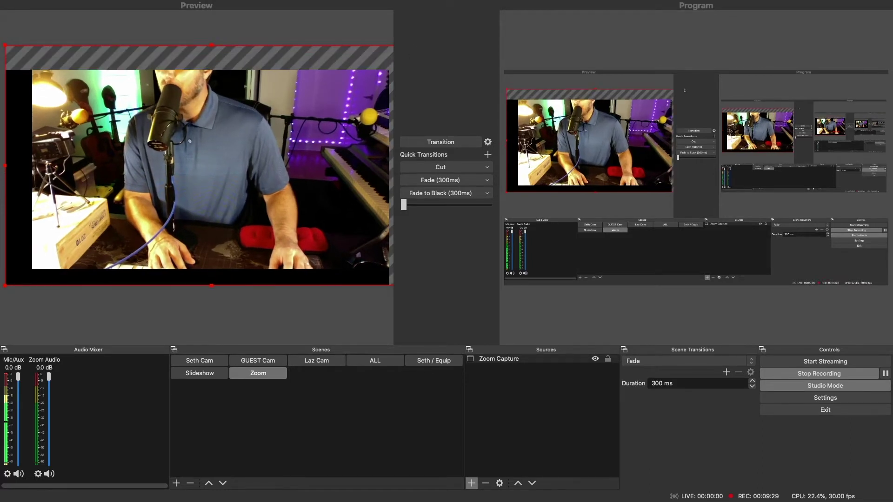
{"action": "left_click_drag", "start_coordinate": [5, 285], "coordinate": [1, 316]}
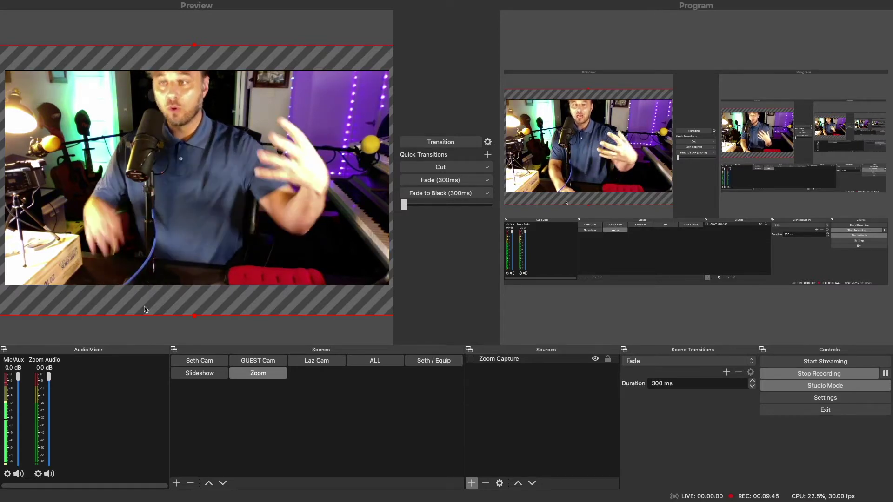
{"action": "right_click", "coordinate": [176, 231]}
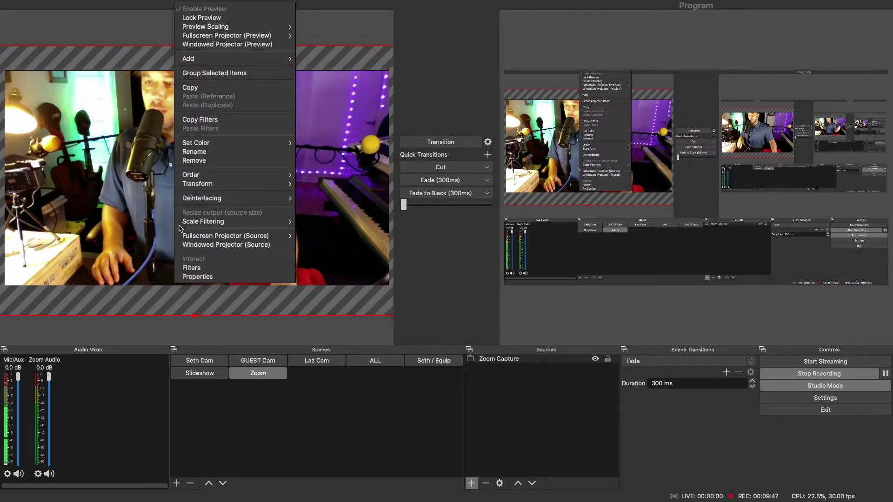
{"action": "mouse_move", "coordinate": [233, 184]}
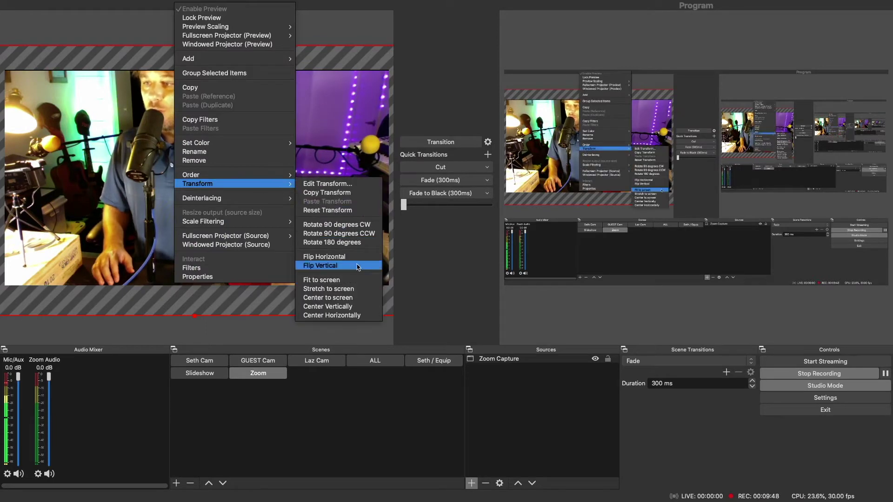
{"action": "left_click", "coordinate": [354, 281]}
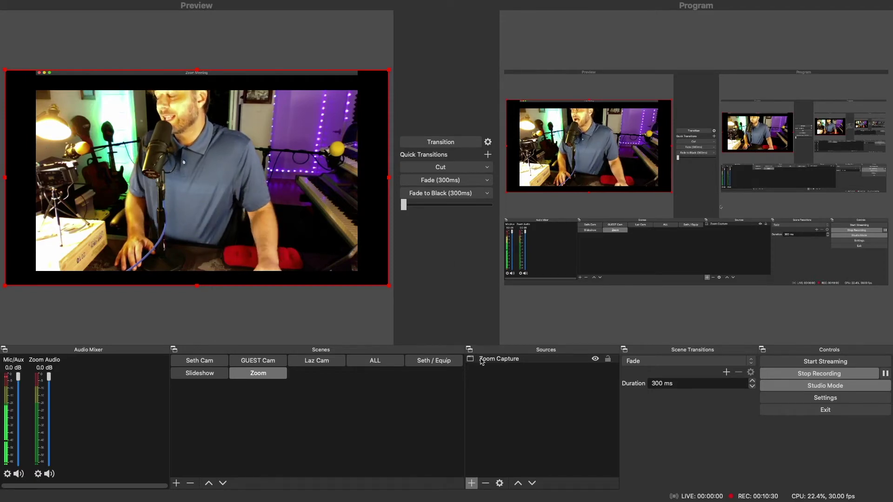
Reselect [zoom.us] Zoom Meeting as the captured window in the Zoom Capture source's properties and accept them
{"action": "double_click", "coordinate": [475, 359]}
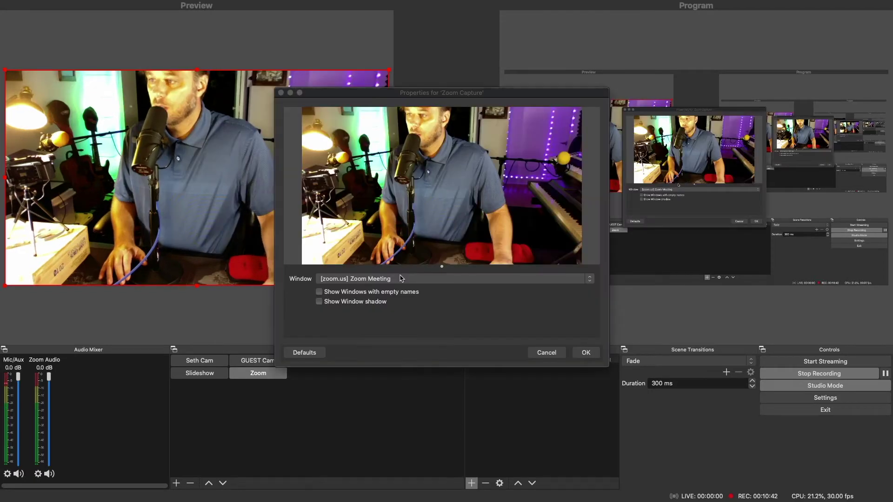
{"action": "left_click", "coordinate": [396, 280]}
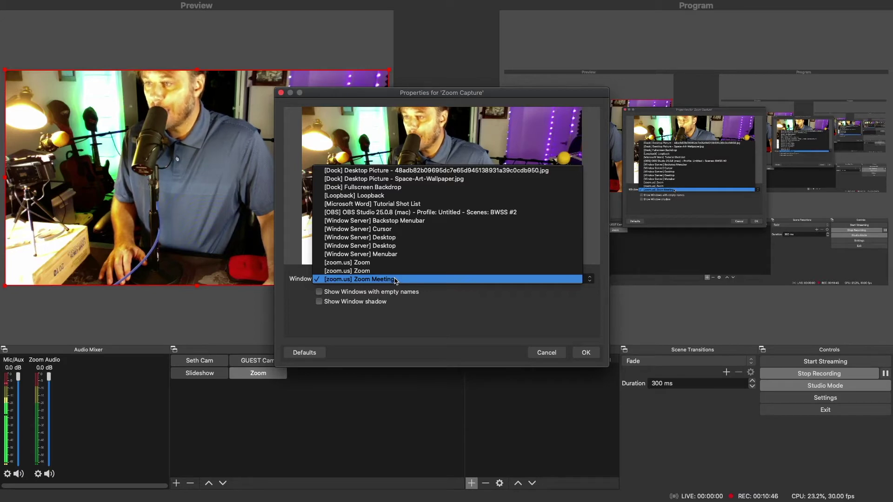
{"action": "left_click", "coordinate": [396, 280]}
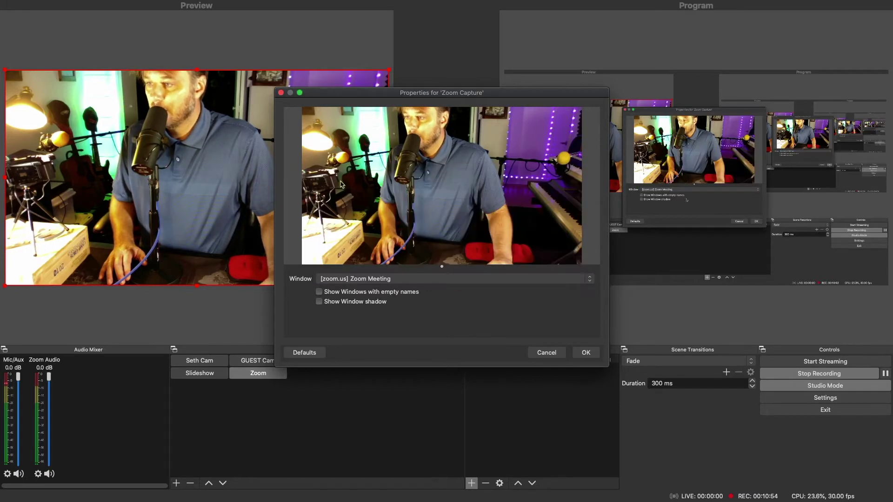
{"action": "left_click", "coordinate": [382, 279]}
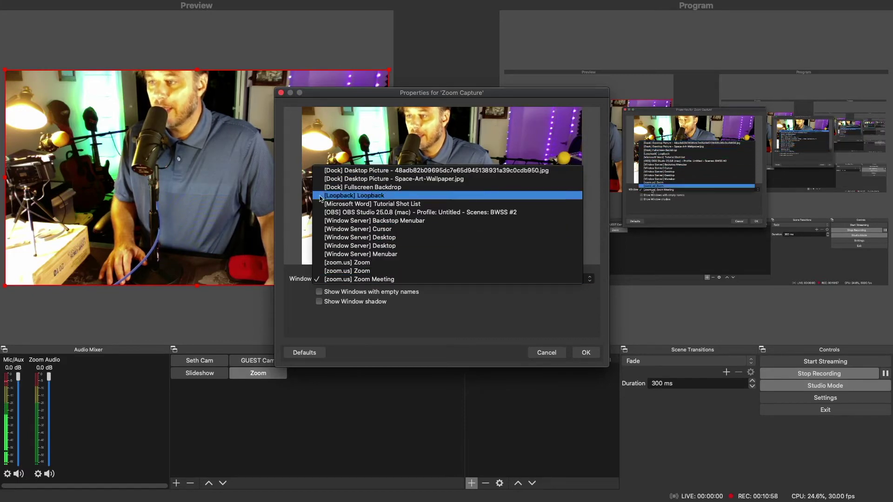
{"action": "key", "text": "Return"}
{"action": "key", "text": "Return"}
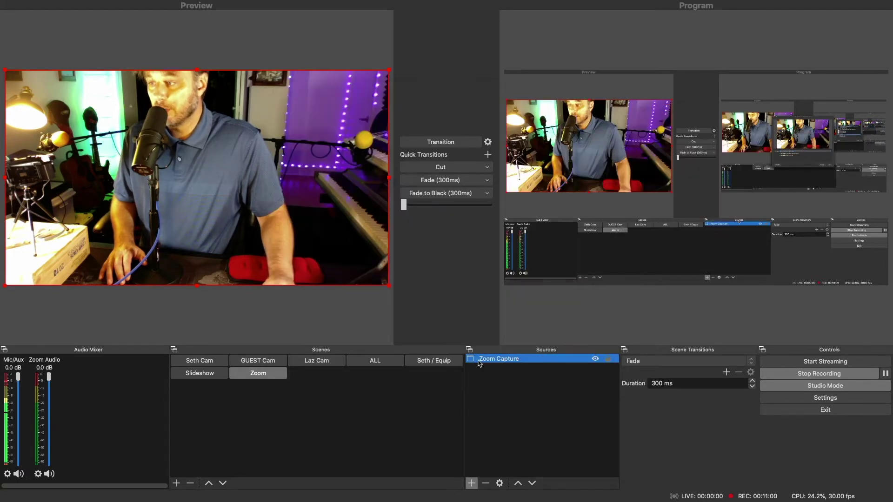
Replace the Zoom Capture source in the Zoom scene with a new Display Capture source named Screen Capture
{"action": "left_click", "coordinate": [485, 483]}
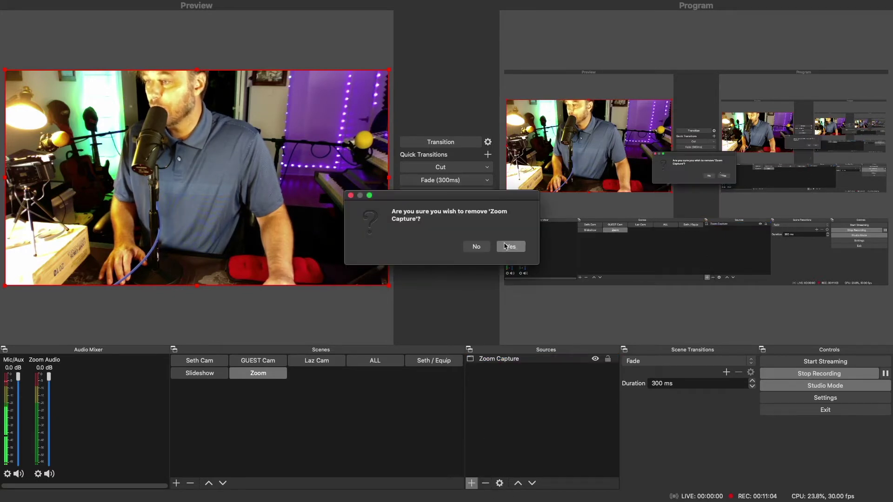
{"action": "left_click", "coordinate": [510, 246]}
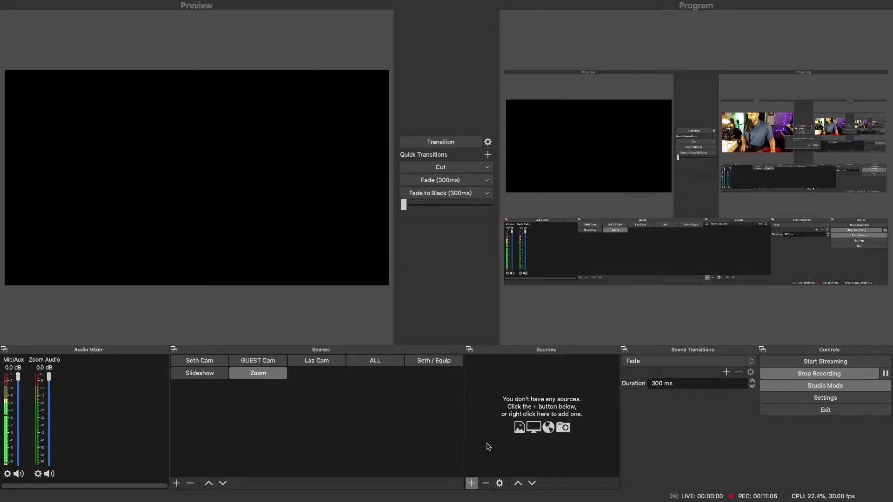
{"action": "left_click", "coordinate": [472, 484]}
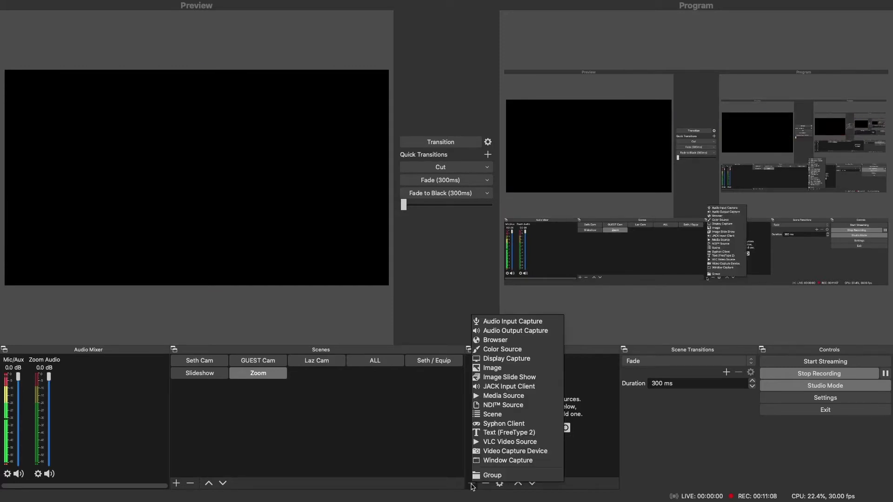
{"action": "left_click", "coordinate": [495, 360]}
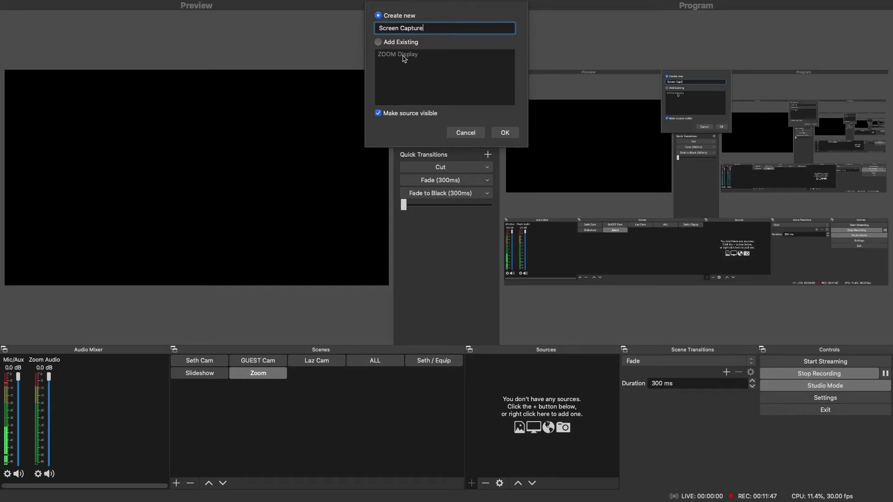
{"action": "left_click", "coordinate": [499, 133]}
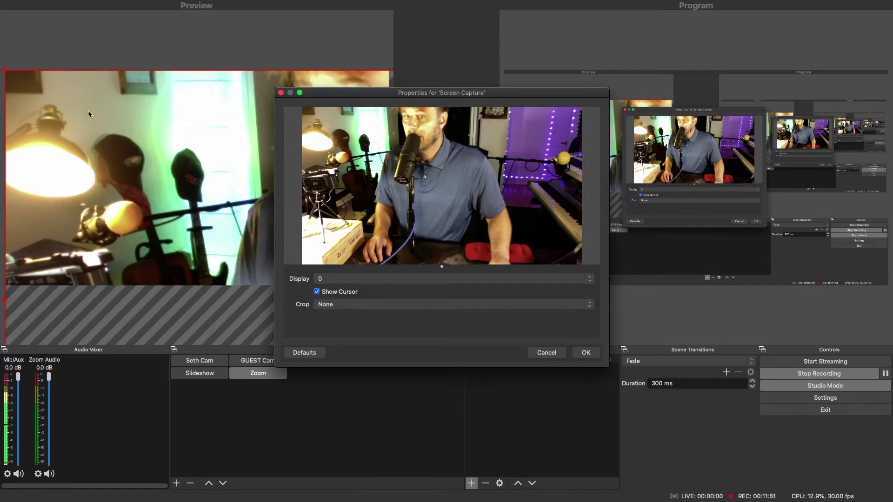
Try display 1 for the Screen Capture source and switch it back to the other display
{"action": "left_click", "coordinate": [365, 279]}
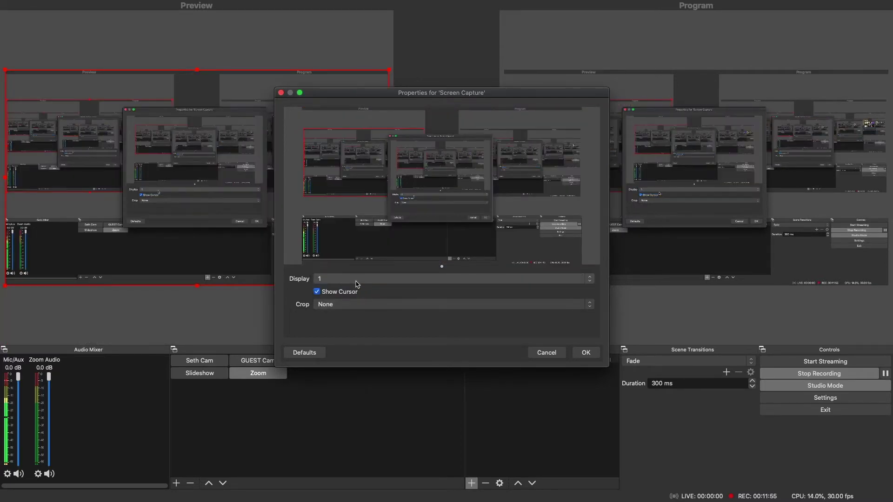
{"action": "left_click", "coordinate": [356, 282]}
{"action": "left_click", "coordinate": [349, 272]}
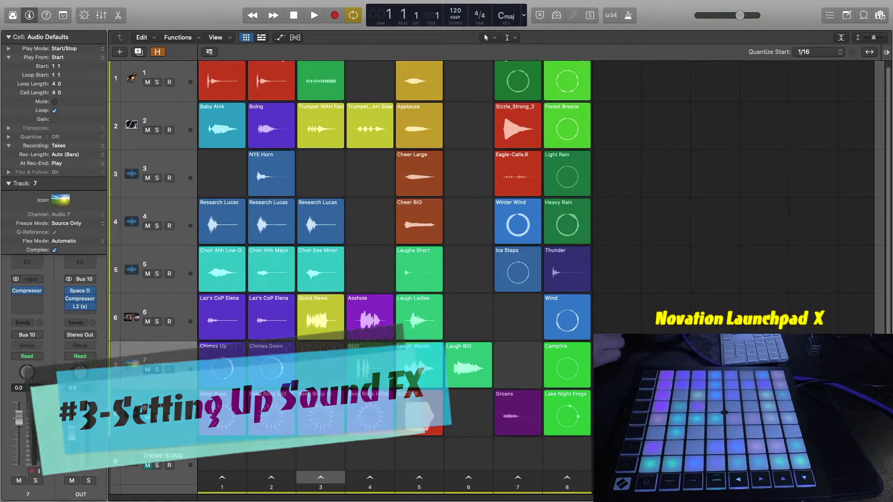
In Logic Pro X, play the Rim Shot cell on track 1 of the loop grid
{"action": "scroll", "coordinate": [207, 91], "scroll_direction": "up", "scroll_amount": 1}
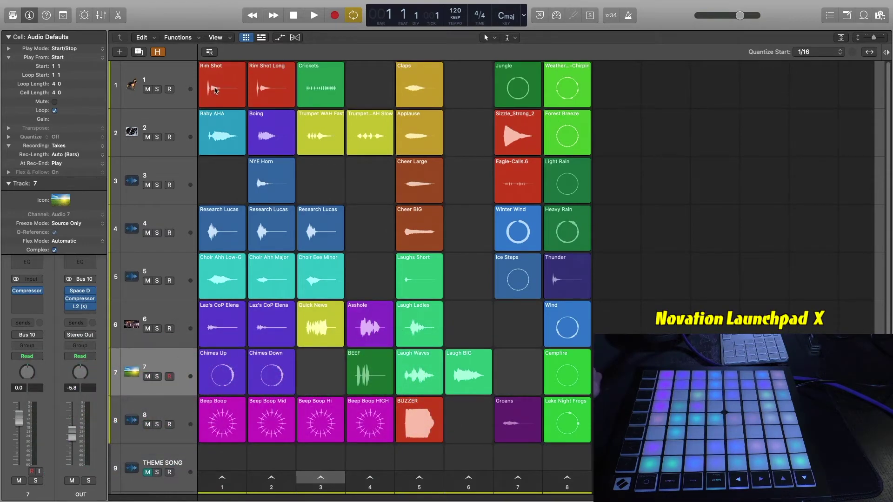
{"action": "left_click", "coordinate": [217, 89]}
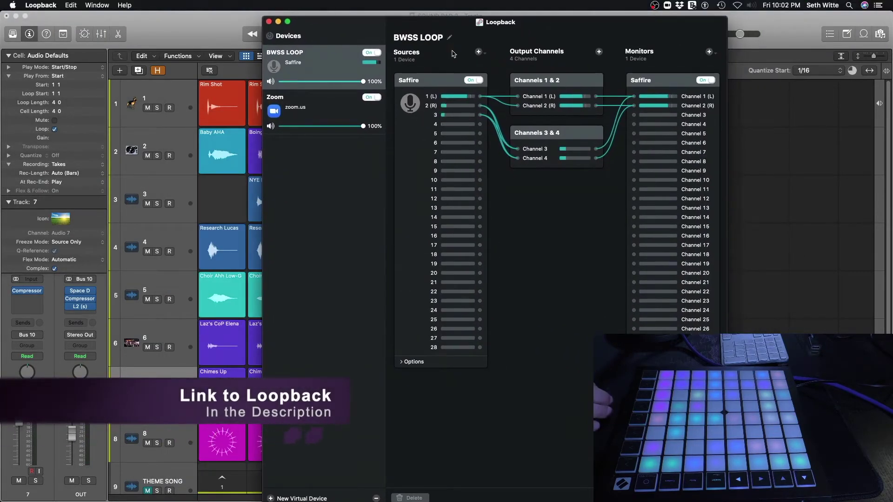
Switch to Loopback and add Logic Pro X as a source of the BWSS LOOP device
{"action": "left_click", "coordinate": [478, 53]}
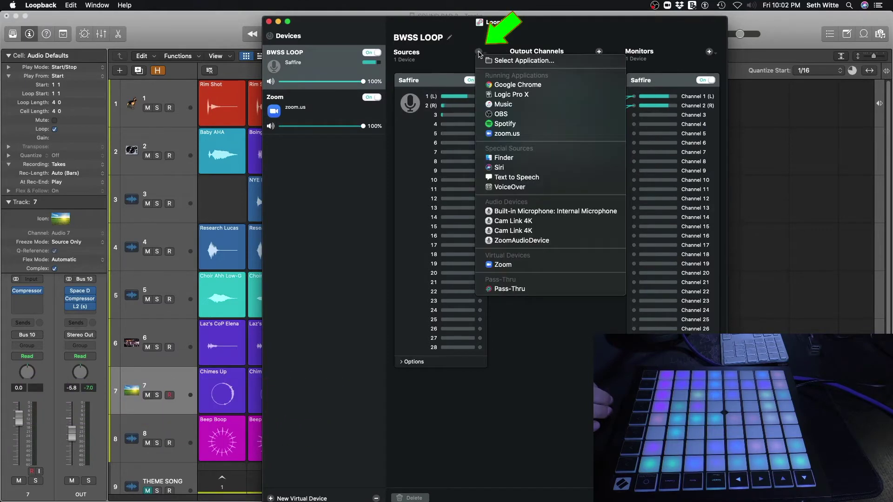
{"action": "left_click", "coordinate": [505, 95]}
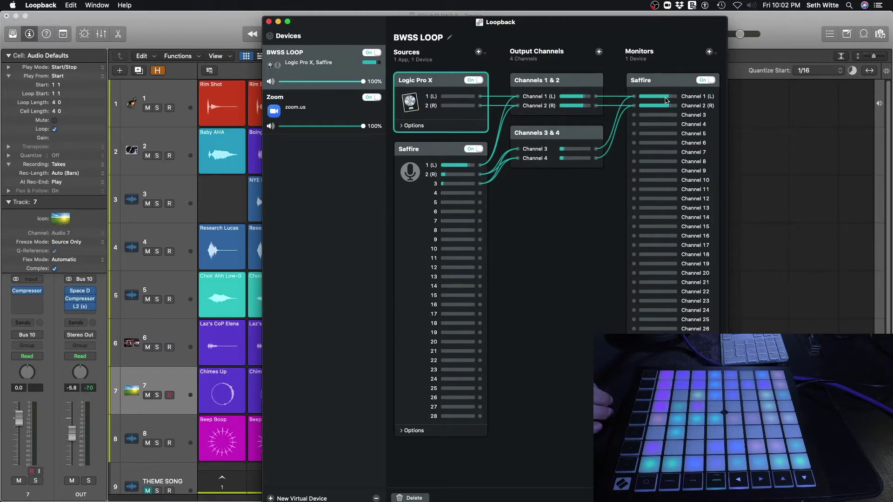
Switch back to Logic Pro X, select and audition the Rim Shot cell, and turn off its looping
{"action": "left_click", "coordinate": [175, 24]}
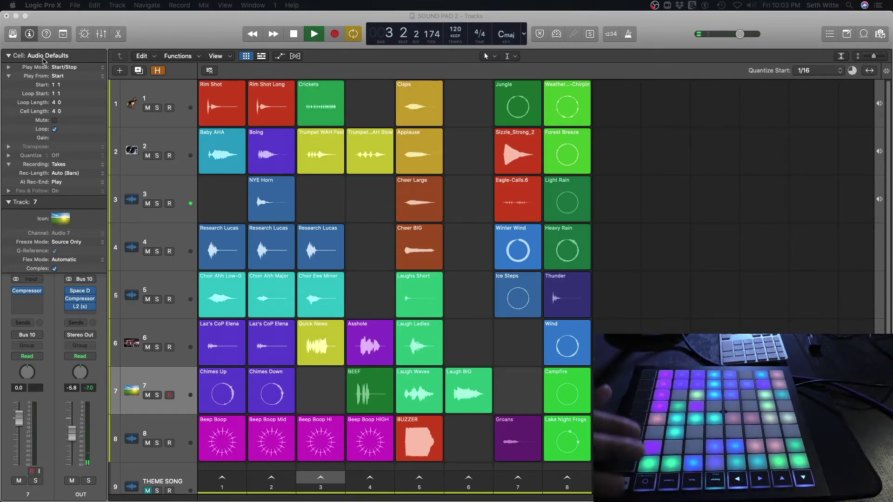
{"action": "left_click", "coordinate": [215, 93]}
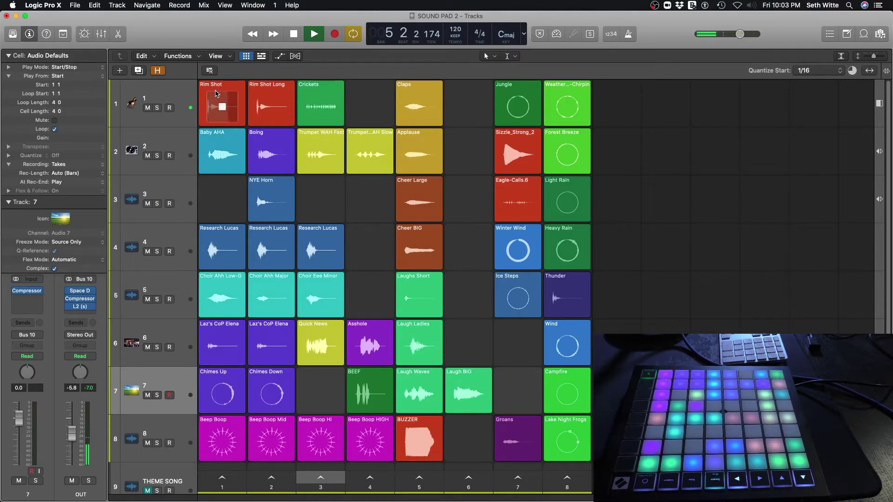
{"action": "left_click", "coordinate": [215, 92]}
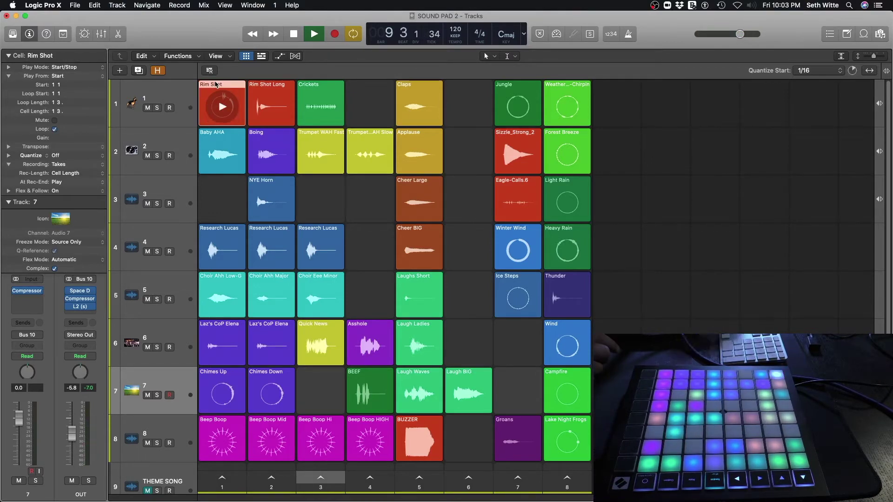
{"action": "left_click", "coordinate": [222, 107]}
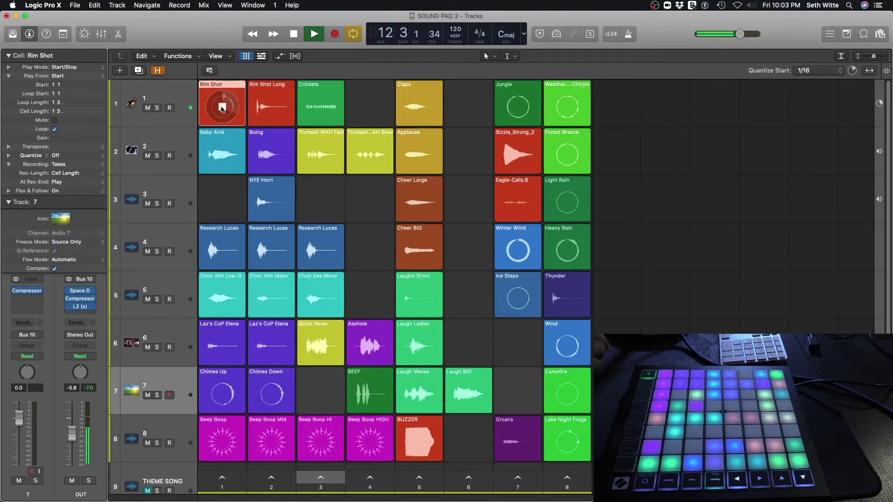
{"action": "left_click", "coordinate": [222, 107]}
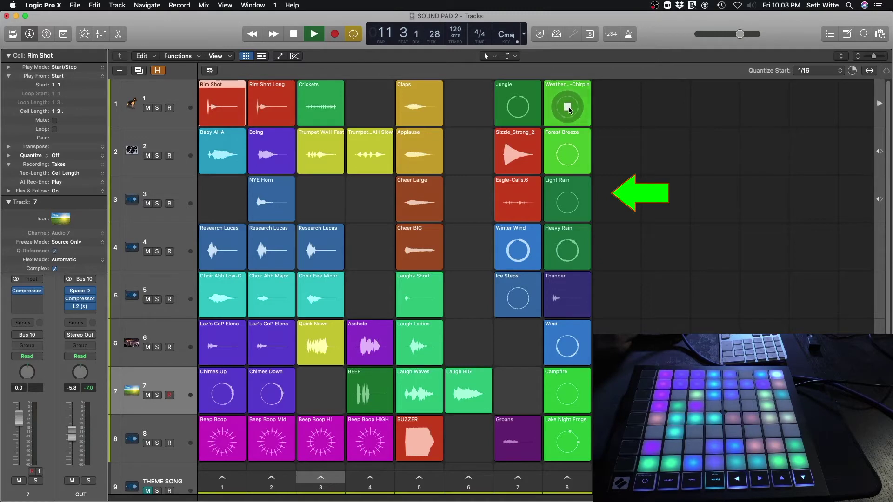
Layer the Forest Breeze and Light Rain cells over the playing weather loop, and stop both of them
{"action": "left_click", "coordinate": [559, 169]}
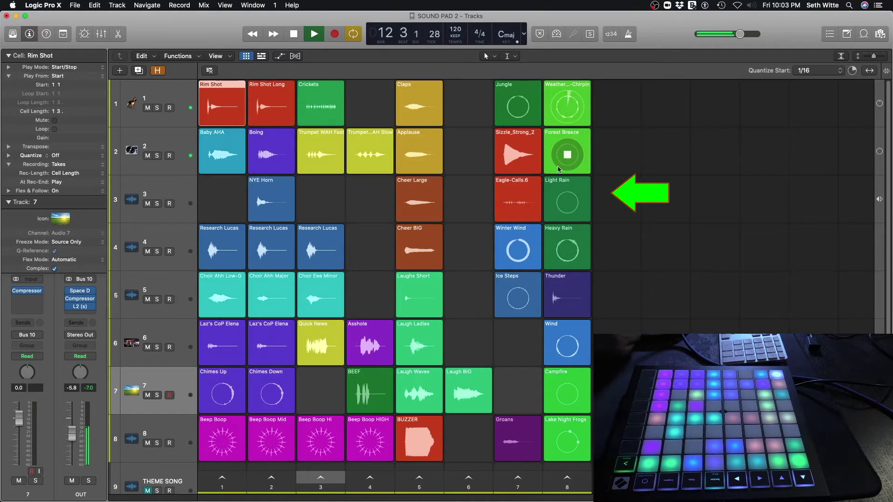
{"action": "left_click", "coordinate": [567, 203]}
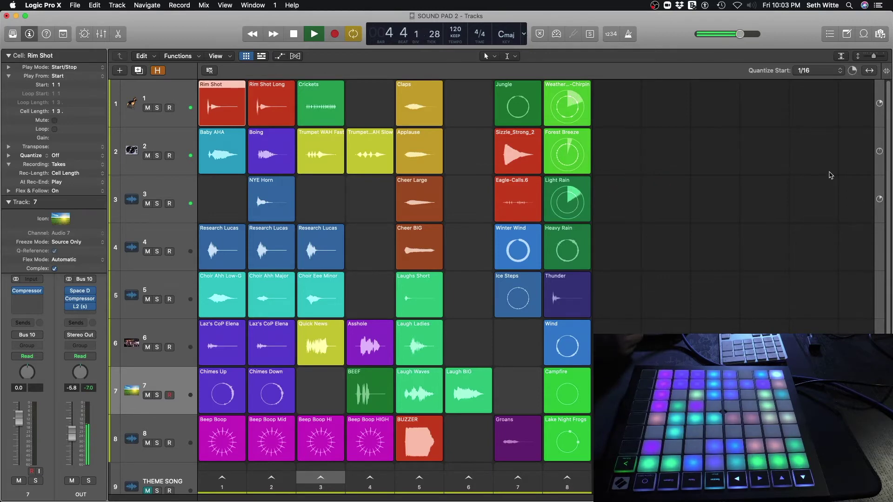
{"action": "left_click", "coordinate": [568, 203]}
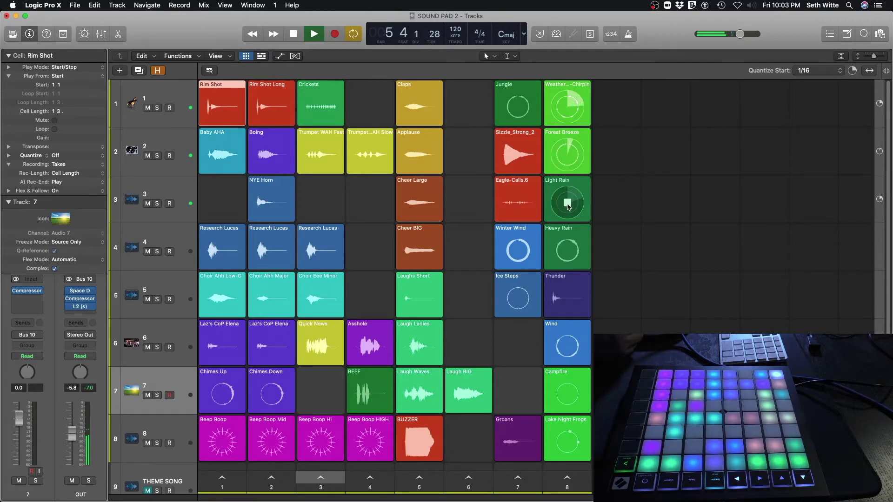
{"action": "left_click", "coordinate": [568, 153]}
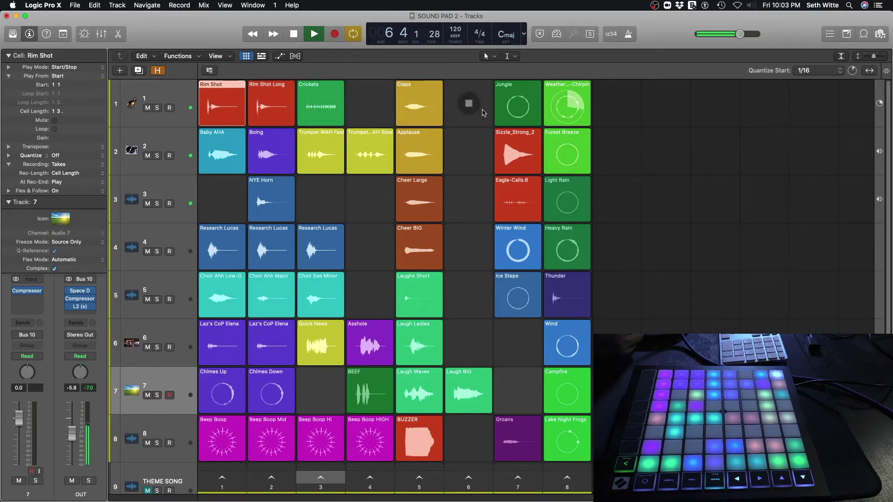
Play and stop the Jungle loop on track 1, and audition the Beep Boop cell on track 8
{"action": "left_click", "coordinate": [518, 109]}
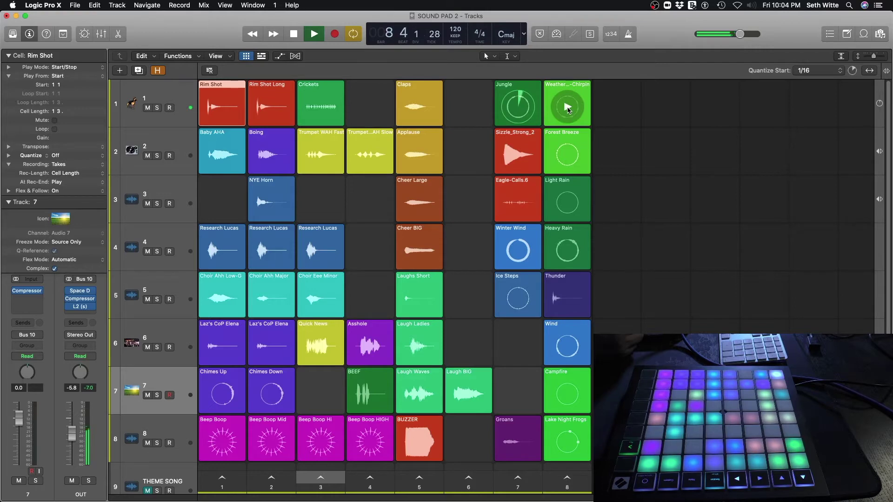
{"action": "left_click", "coordinate": [520, 109]}
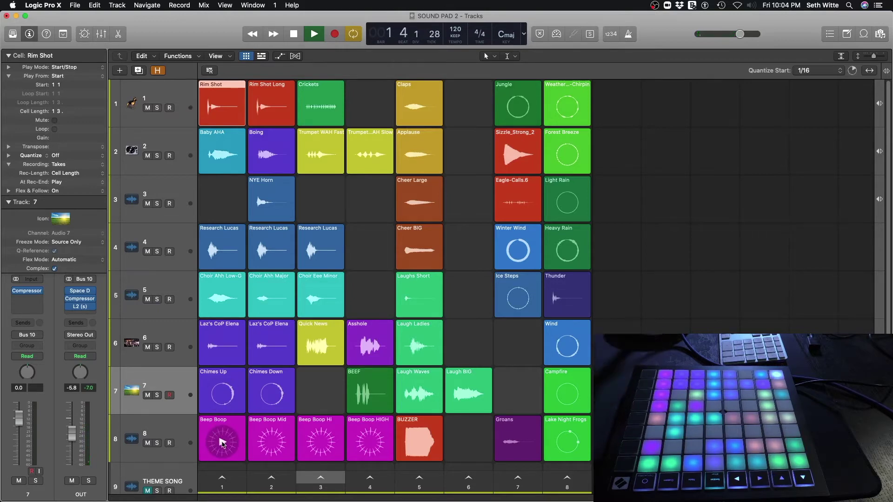
{"action": "left_click", "coordinate": [222, 443]}
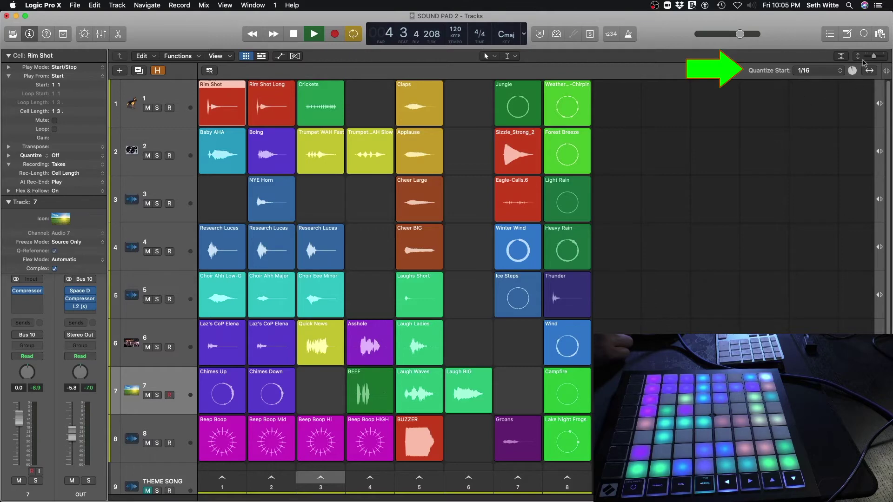
Set the grid's Quantize Start to Off
{"action": "left_click", "coordinate": [813, 71]}
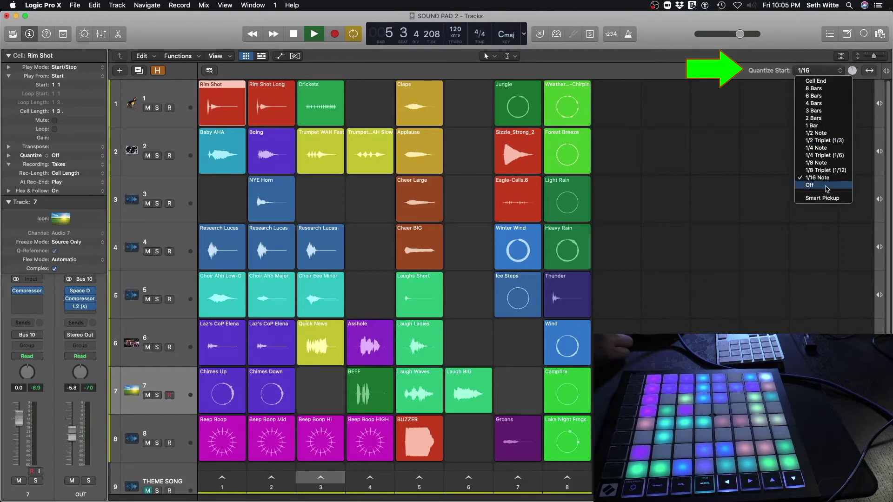
{"action": "left_click", "coordinate": [806, 77]}
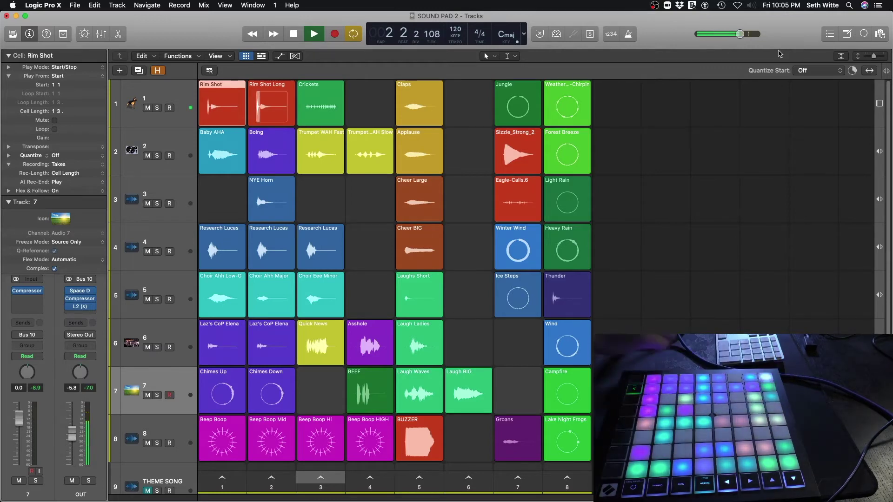
Try a Quantize Start of 4 Bars for the grid and return it to Off
{"action": "left_click", "coordinate": [812, 73]}
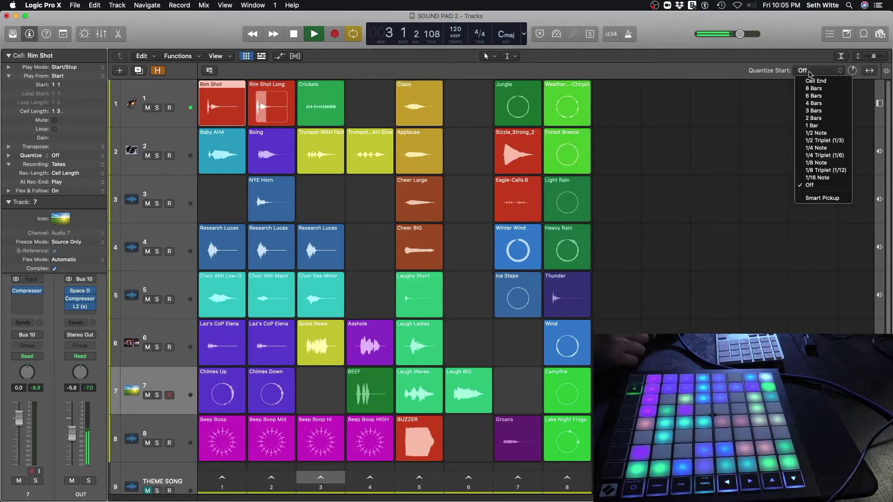
{"action": "left_click", "coordinate": [811, 104]}
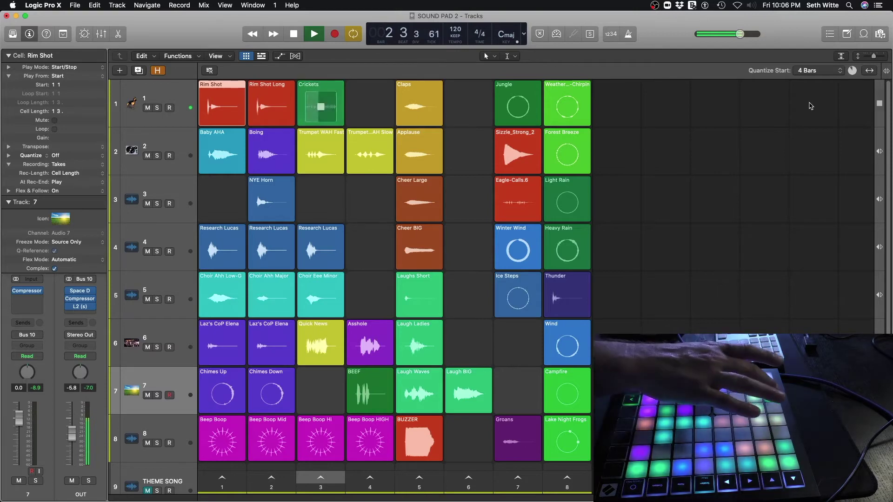
{"action": "left_click", "coordinate": [806, 72]}
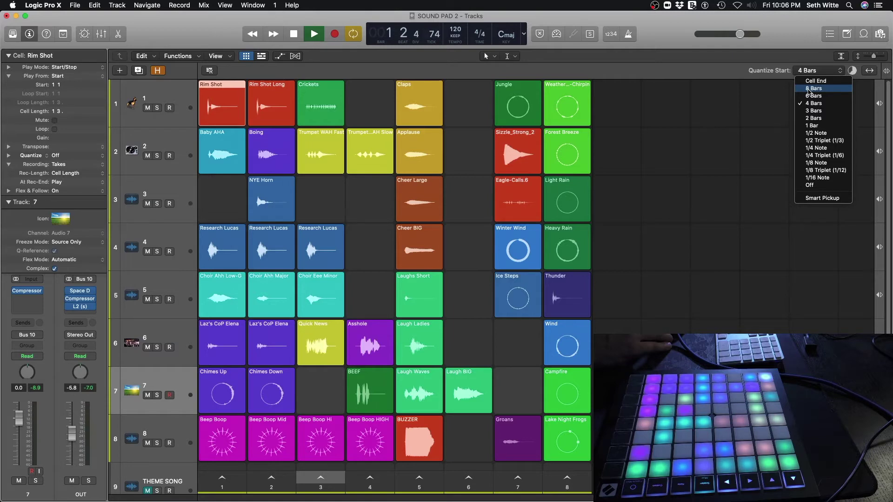
{"action": "left_click", "coordinate": [827, 188]}
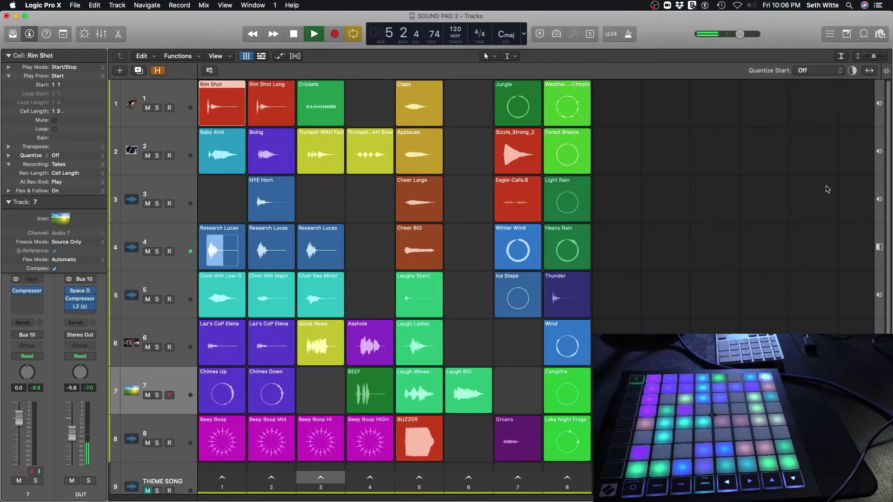
Examine the Play Mode options of the Baby AHA cell without choosing one
{"action": "right_click", "coordinate": [240, 173]}
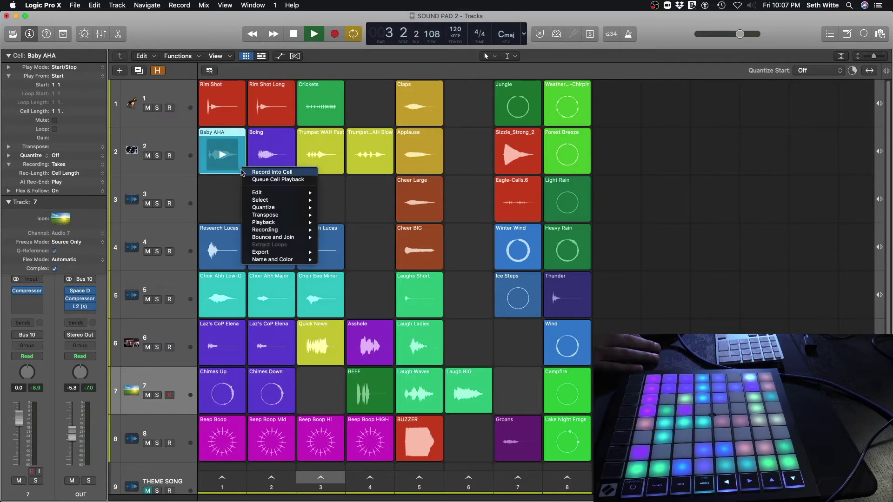
{"action": "mouse_move", "coordinate": [289, 222]}
{"action": "mouse_move", "coordinate": [349, 269]}
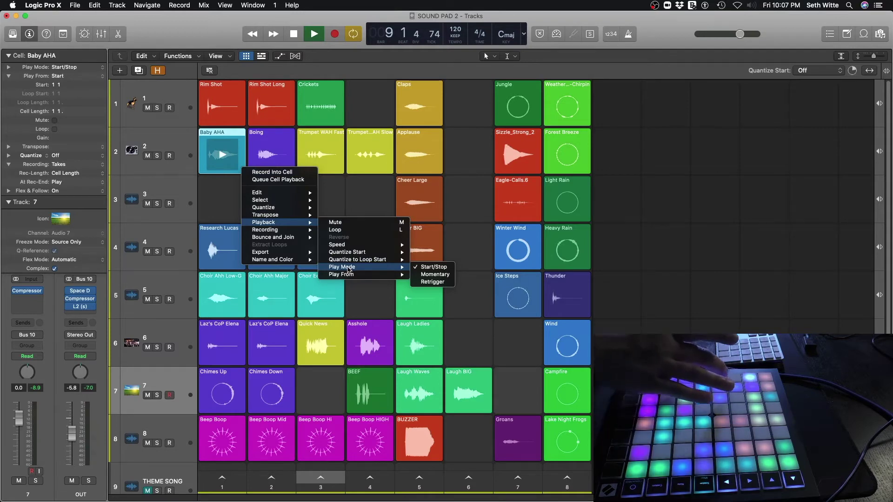
{"action": "left_click", "coordinate": [689, 236]}
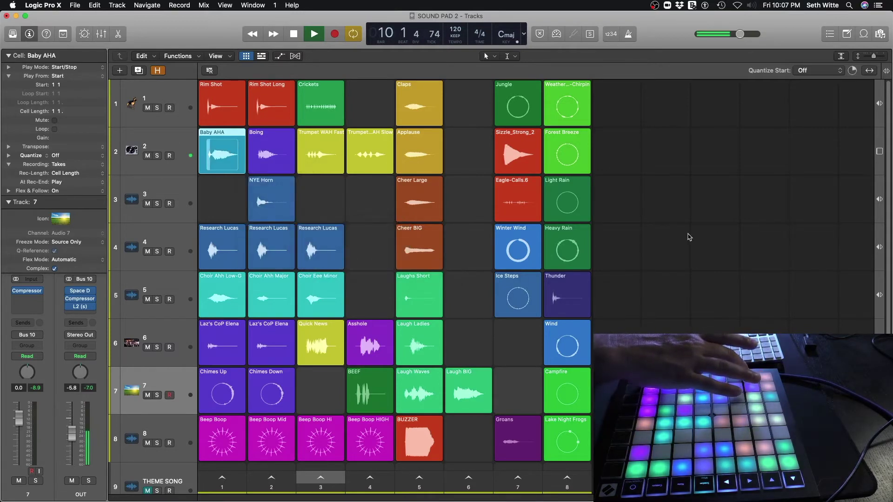
Set the Baby AHA cell's Play Mode to Retrigger
{"action": "right_click", "coordinate": [237, 167]}
{"action": "mouse_move", "coordinate": [274, 221]}
{"action": "mouse_move", "coordinate": [354, 265]}
{"action": "left_click", "coordinate": [429, 281]}
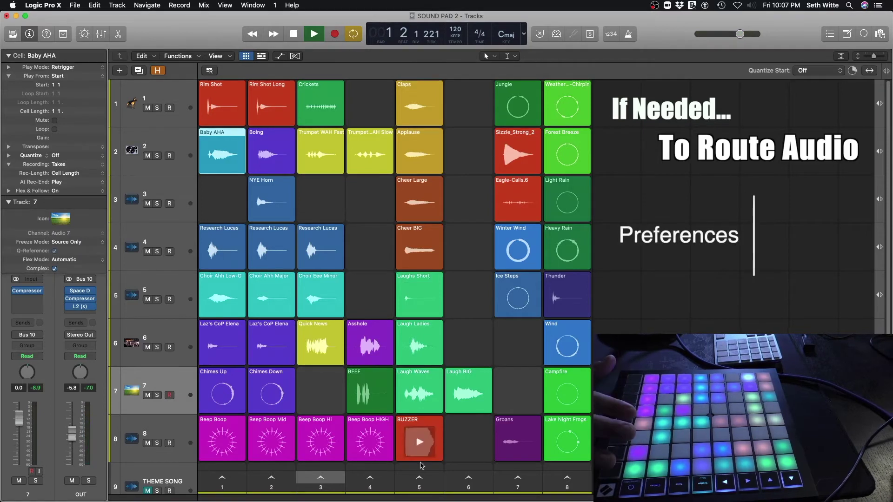
Set the Baby AHA cell's Play Mode to Start/Stop
{"action": "right_click", "coordinate": [239, 136]}
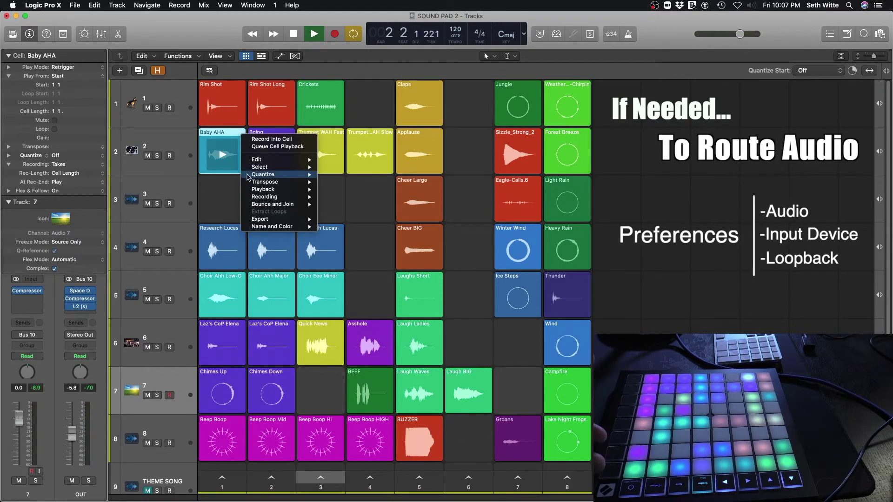
{"action": "mouse_move", "coordinate": [259, 195]}
{"action": "mouse_move", "coordinate": [352, 234]}
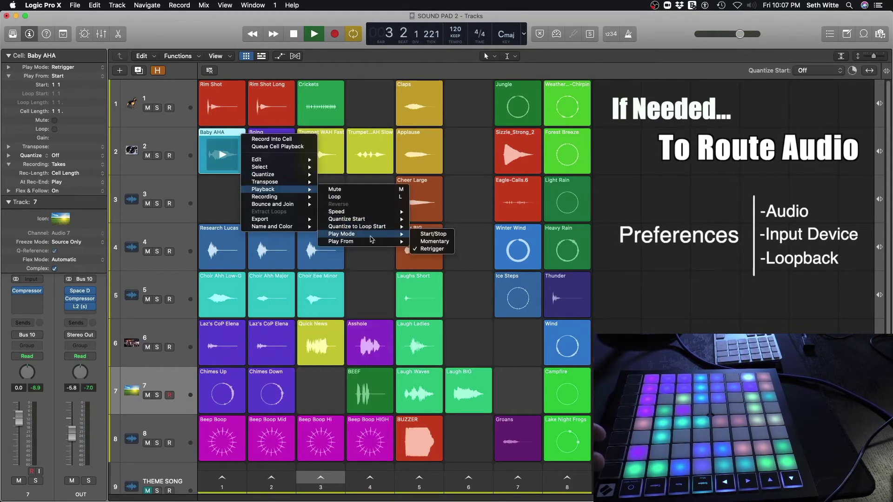
{"action": "left_click", "coordinate": [423, 235]}
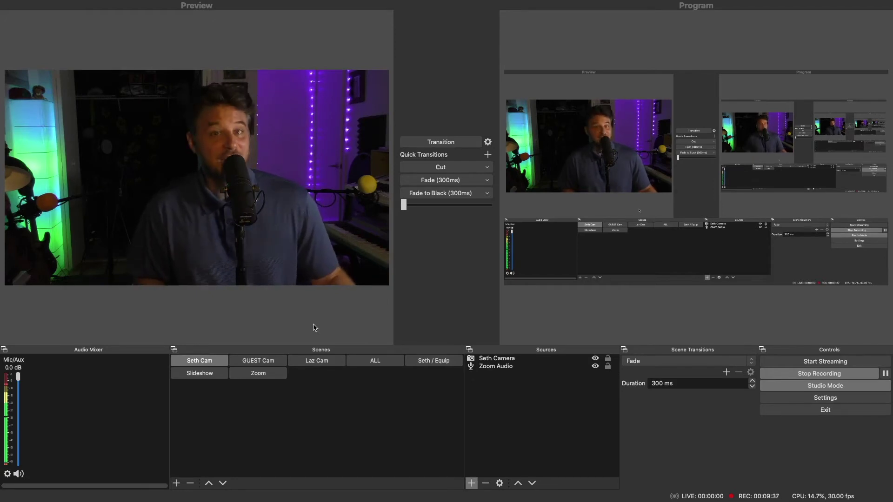
In OBS, preview the third scene in the list and return to the first scene
{"action": "key", "text": "3"}
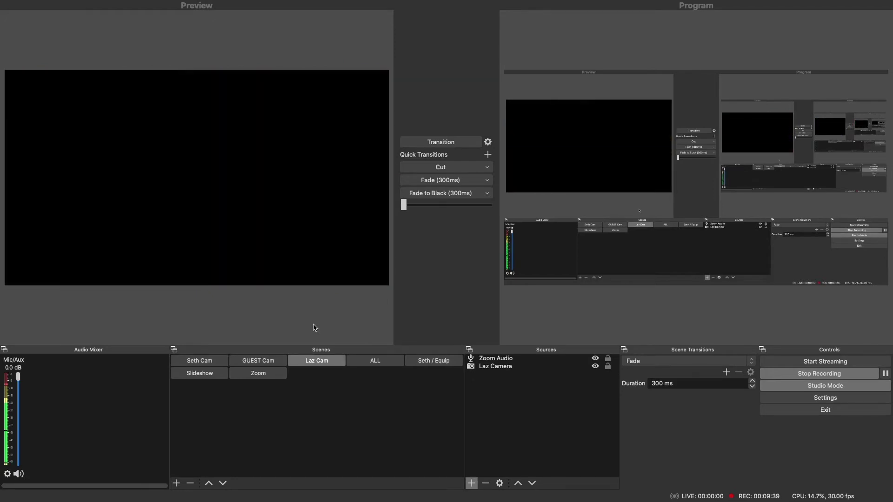
{"action": "key", "text": "1"}
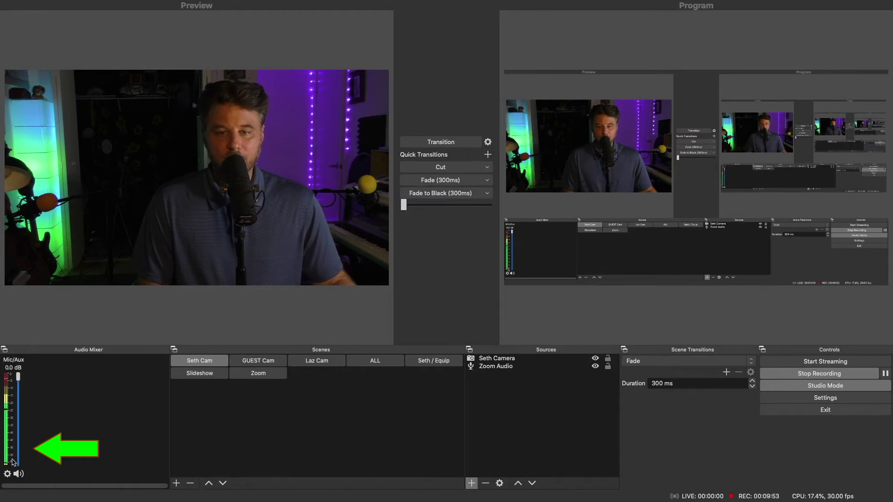
Check which device is assigned to Mic/Auxiliary Audio in the OBS audio settings and close the settings
{"action": "left_click", "coordinate": [817, 401]}
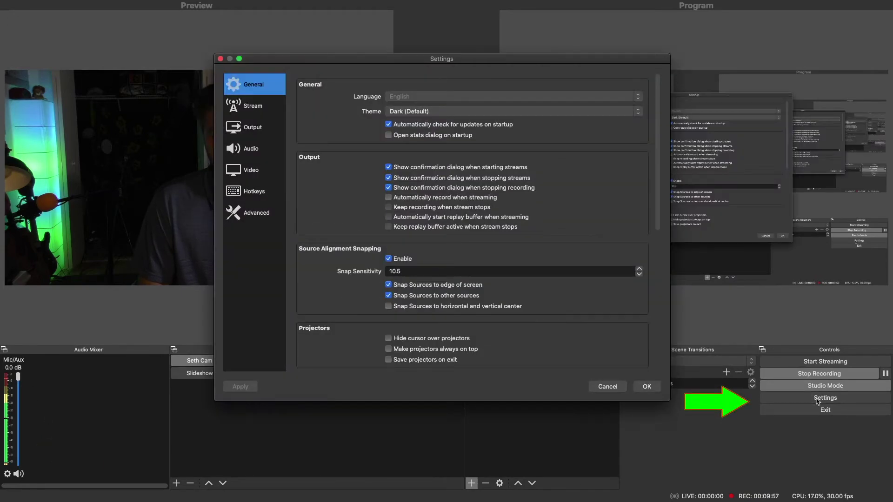
{"action": "left_click", "coordinate": [250, 148]}
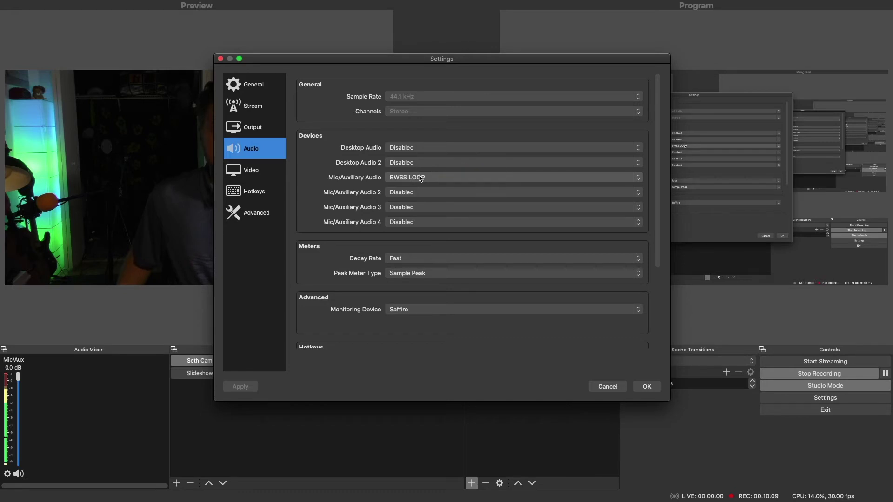
{"action": "left_click", "coordinate": [647, 386]}
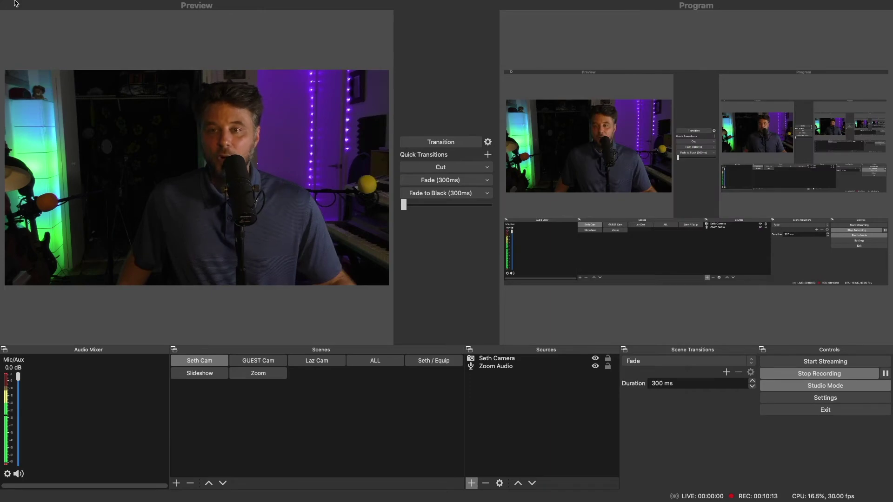
Switch to Loopback, open the BWSS LOOP device's name for editing without changing it, and return to OBS
{"action": "mouse_move", "coordinate": [55, 2]}
{"action": "left_click", "coordinate": [26, 16]}
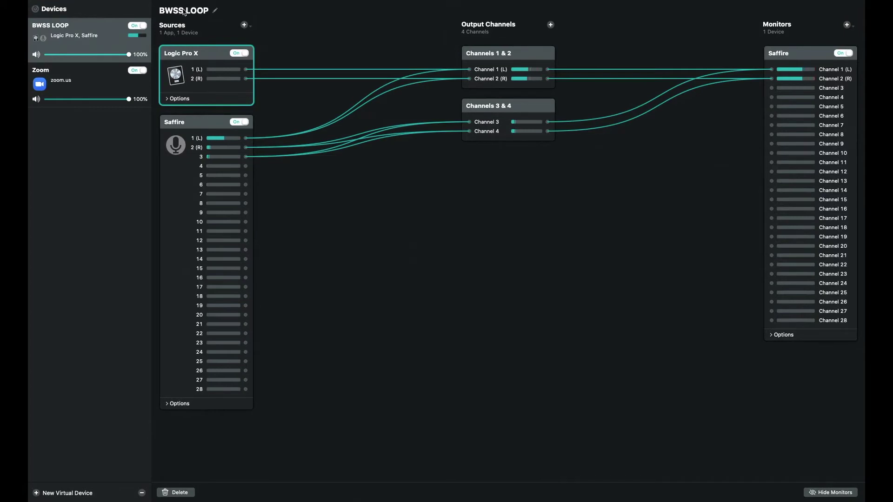
{"action": "left_click", "coordinate": [215, 10]}
{"action": "left_click", "coordinate": [224, 10]}
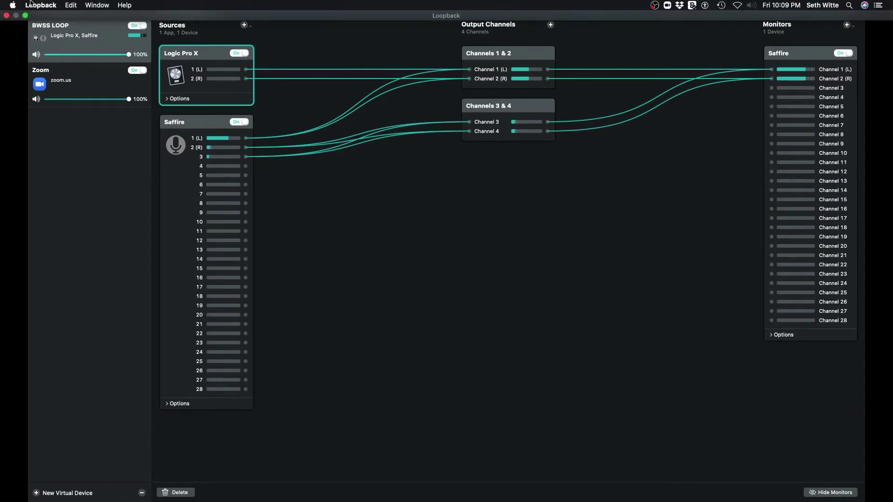
{"action": "left_click", "coordinate": [25, 16]}
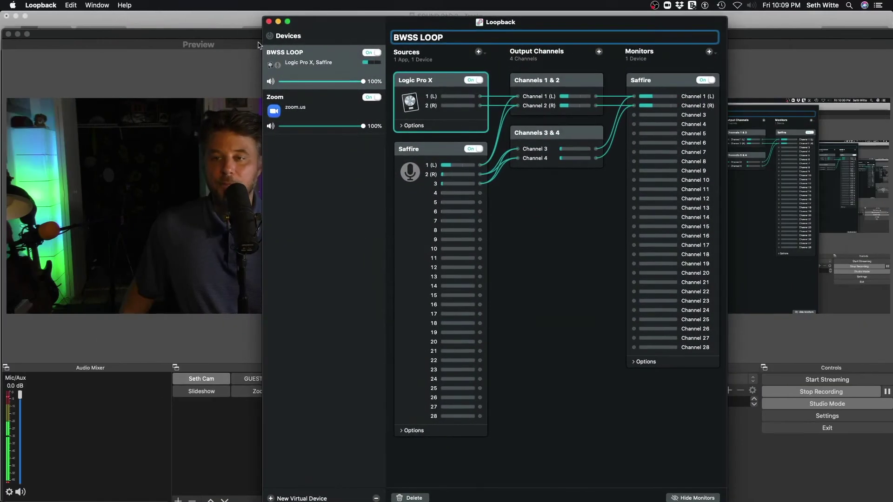
{"action": "left_click", "coordinate": [806, 379]}
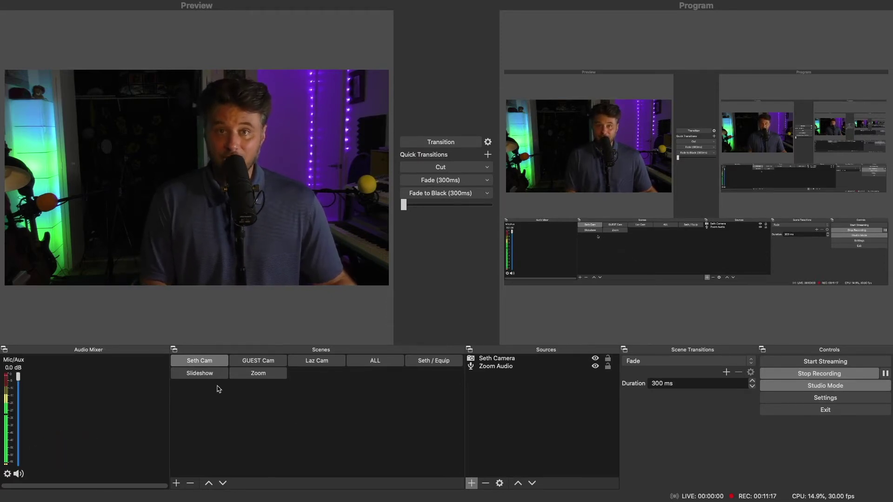
Remove the GUEST Camera source from the Zoom scene
{"action": "left_click", "coordinate": [242, 375]}
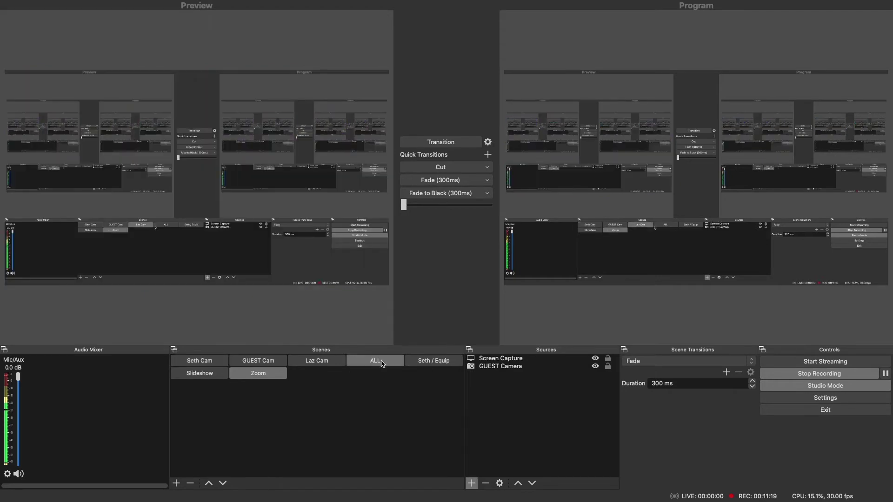
{"action": "left_click", "coordinate": [496, 366]}
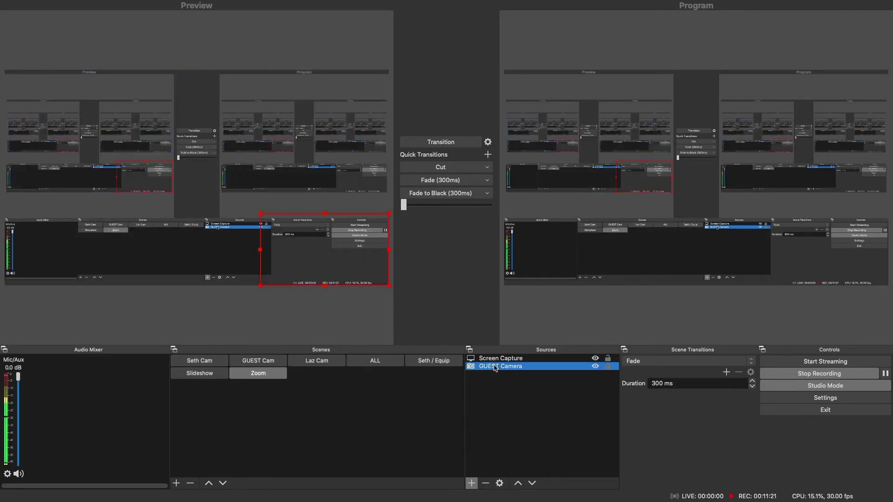
{"action": "left_click", "coordinate": [486, 483]}
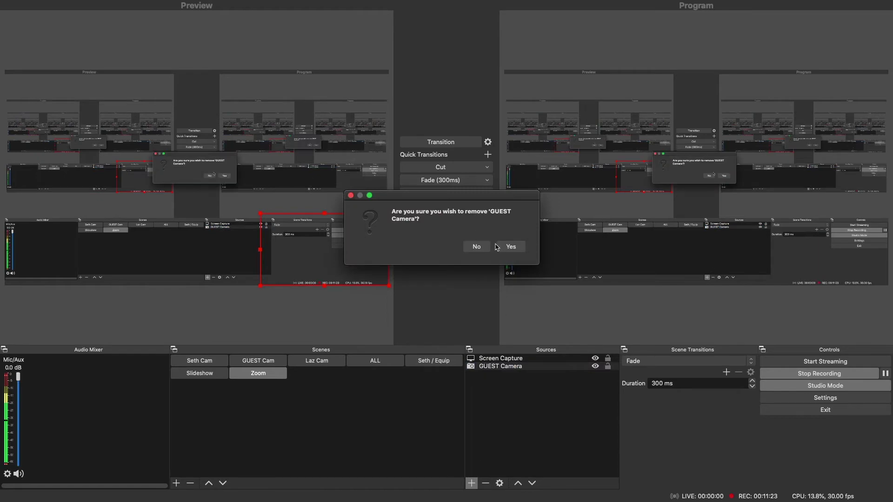
{"action": "left_click", "coordinate": [499, 246]}
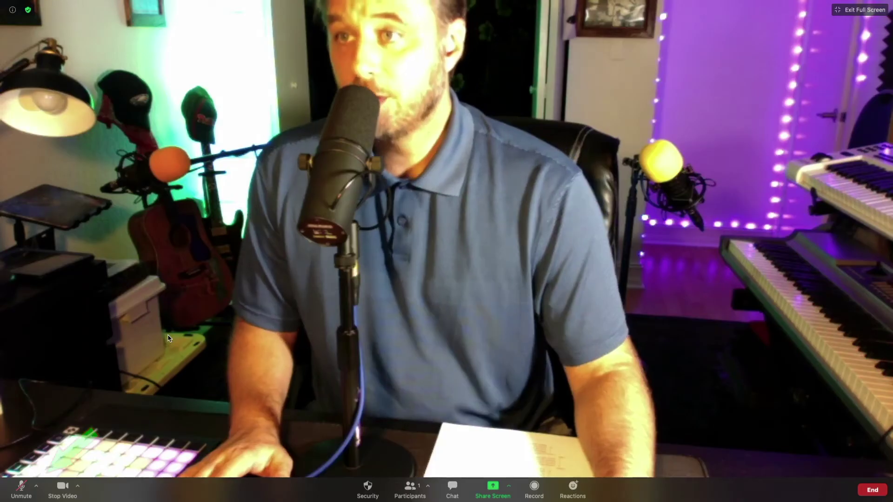
Mute the microphone in the Zoom meeting
{"action": "key", "text": "shift+super+a"}
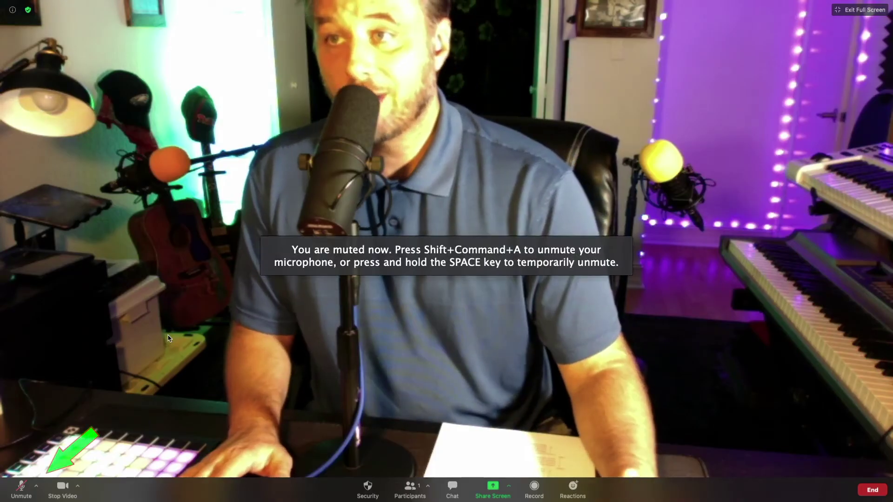
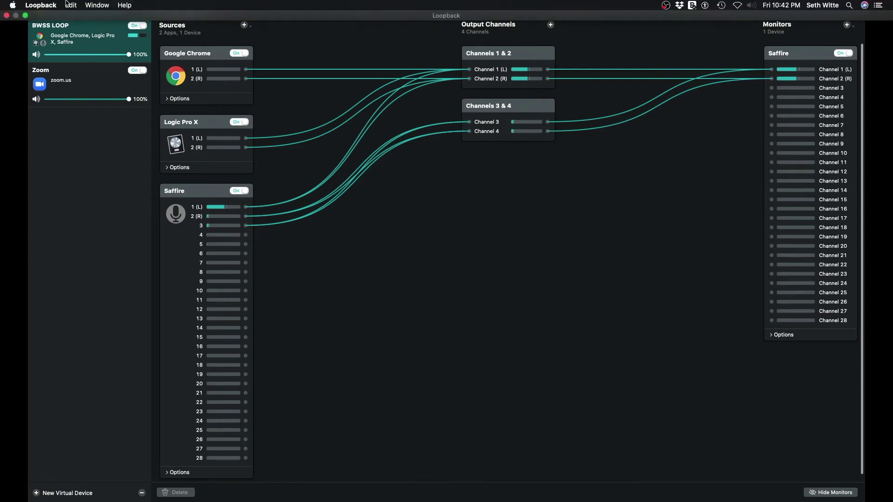
{"action": "left_click", "coordinate": [41, 5]}
{"action": "left_click", "coordinate": [35, 119]}
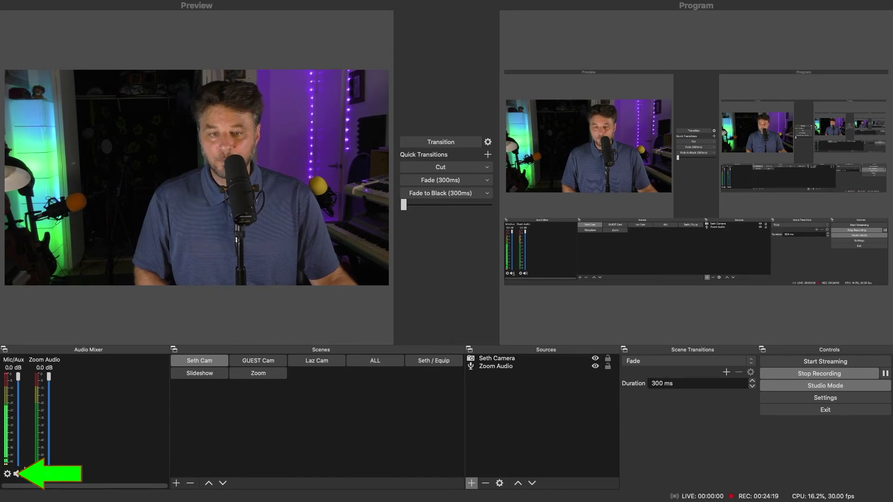
Open the advanced audio properties in OBS and enter a Sync Offset of 100 ms for Zoom Audio
{"action": "left_click", "coordinate": [7, 474]}
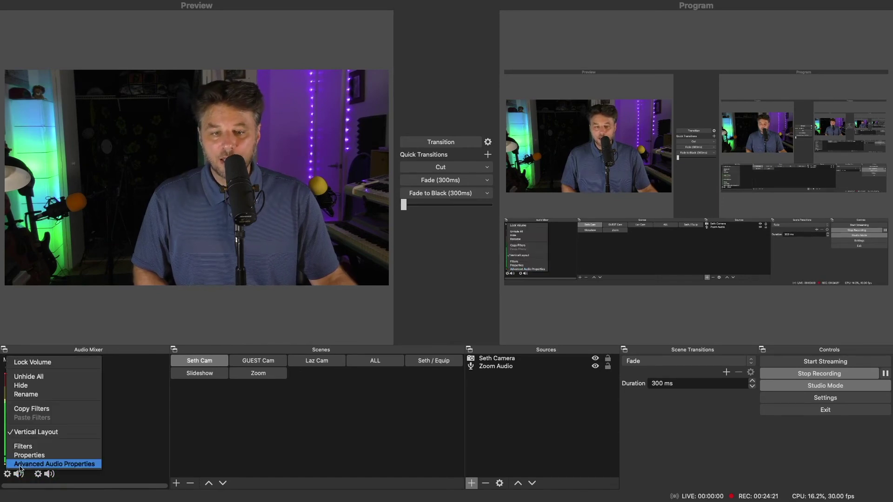
{"action": "left_click", "coordinate": [33, 464]}
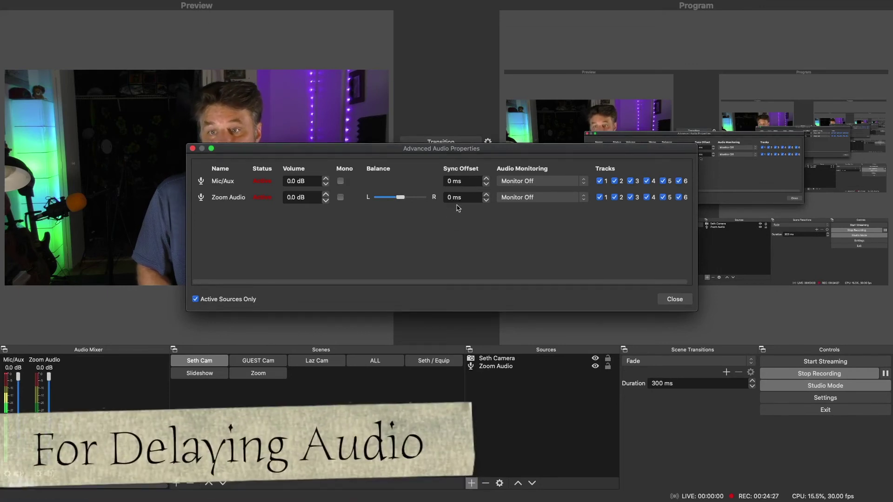
{"action": "double_click", "coordinate": [451, 197]}
{"action": "type", "text": "100"}
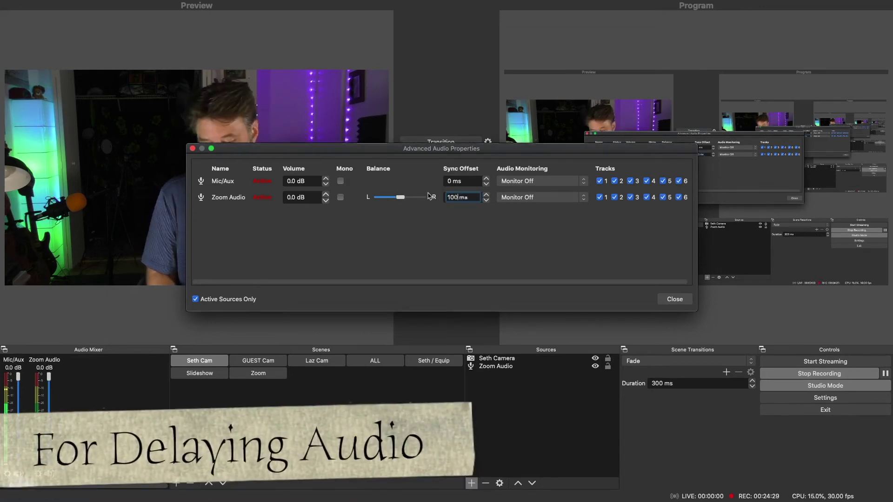
Set the Zoom Audio source's Sync Offset to 500 ms
{"action": "key", "text": "BackSpace"}
{"action": "key", "text": "BackSpace"}
{"action": "key", "text": "BackSpace"}
{"action": "type", "text": "5"}
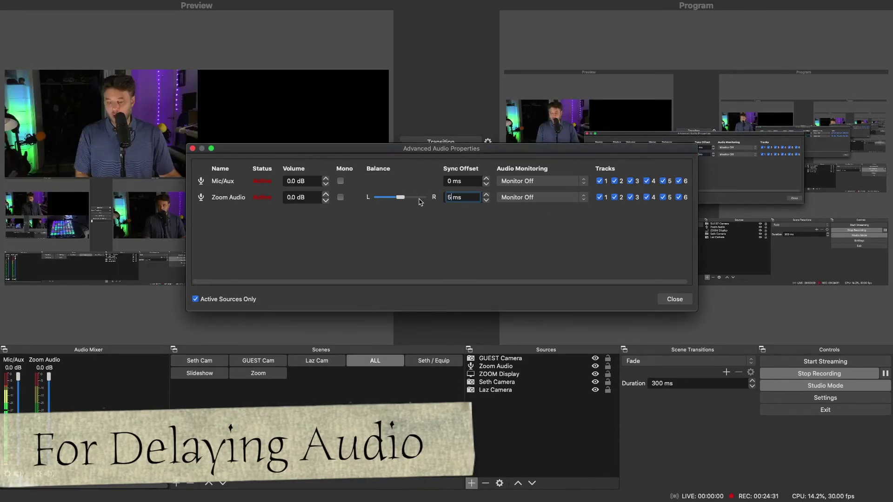
{"action": "type", "text": "00"}
{"action": "key", "text": "Return"}
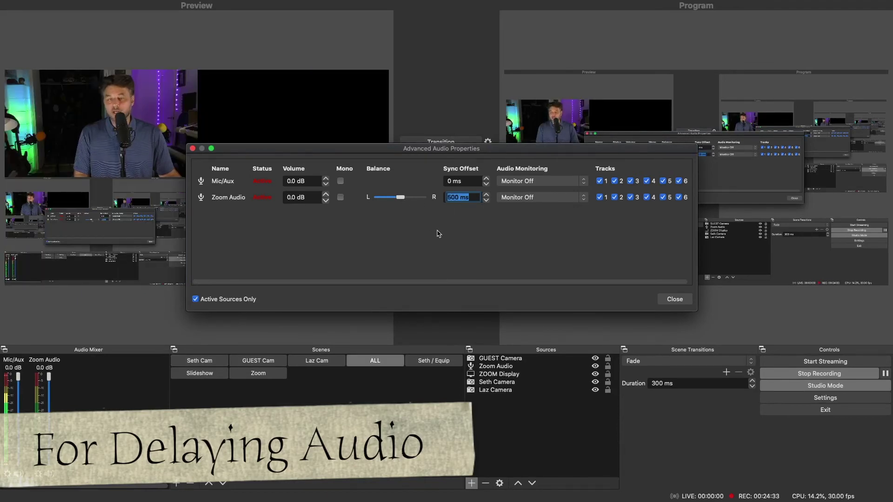
Return Zoom Audio's Sync Offset to 0 ms and close the advanced audio properties
{"action": "key", "text": "BackSpace"}
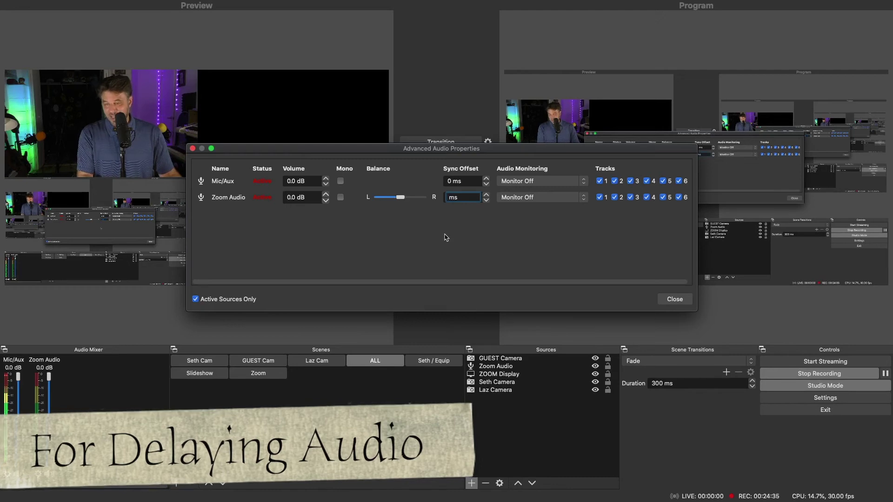
{"action": "type", "text": "0"}
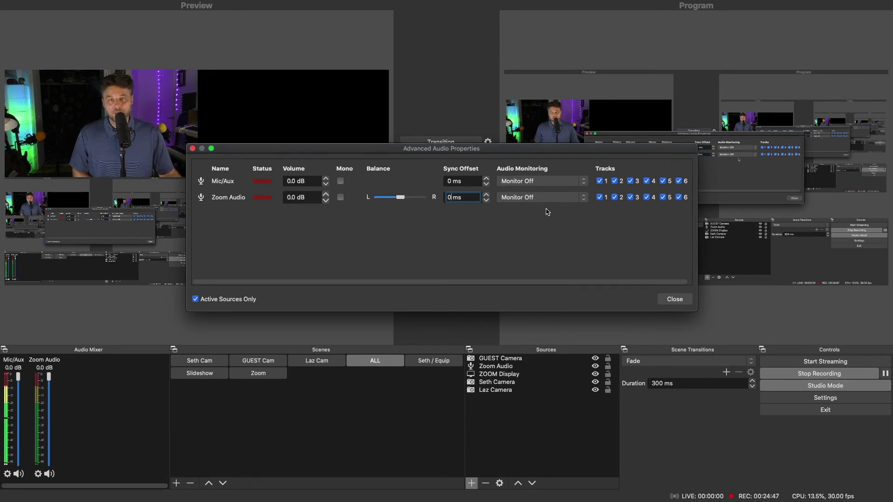
{"action": "left_click", "coordinate": [674, 299]}
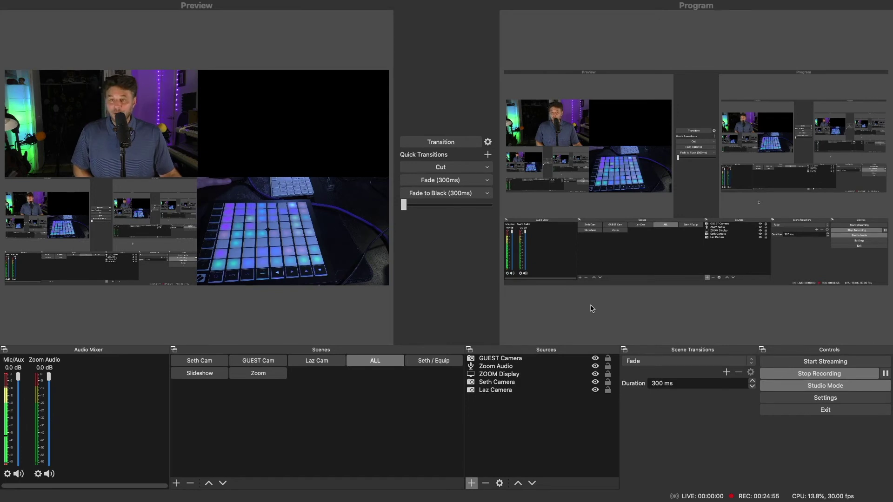
Preview the Slideshow, Zoom, GUEST Cam, ALL and individual camera scenes in turn, ending on the host's camera scene
{"action": "left_click", "coordinate": [200, 361]}
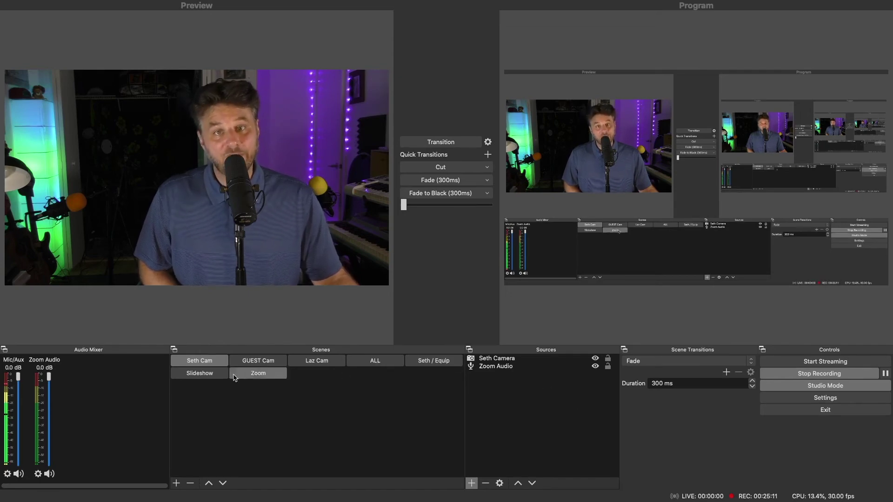
{"action": "left_click", "coordinate": [200, 374]}
{"action": "left_click", "coordinate": [269, 374]}
{"action": "left_click", "coordinate": [258, 361]}
{"action": "left_click", "coordinate": [317, 361]}
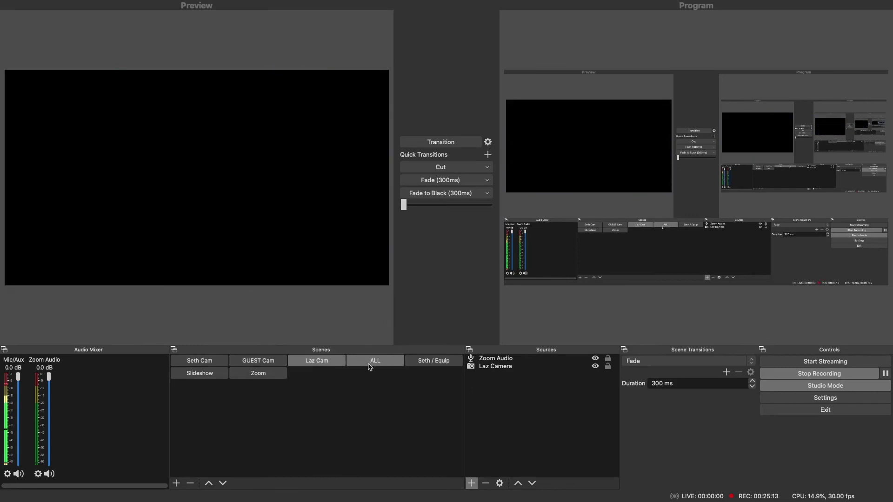
{"action": "left_click", "coordinate": [374, 361]}
{"action": "left_click", "coordinate": [217, 362]}
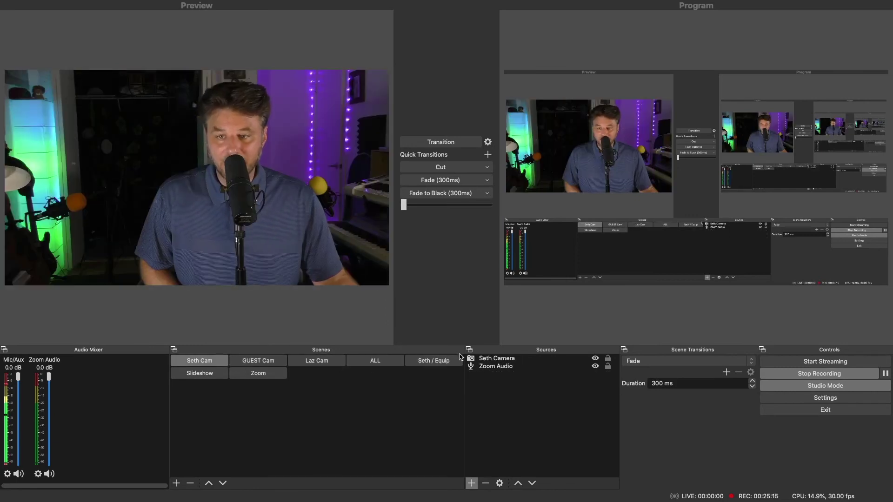
Open the host camera source's filters and examine the available audio/video filter types without adding one
{"action": "left_click", "coordinate": [501, 357]}
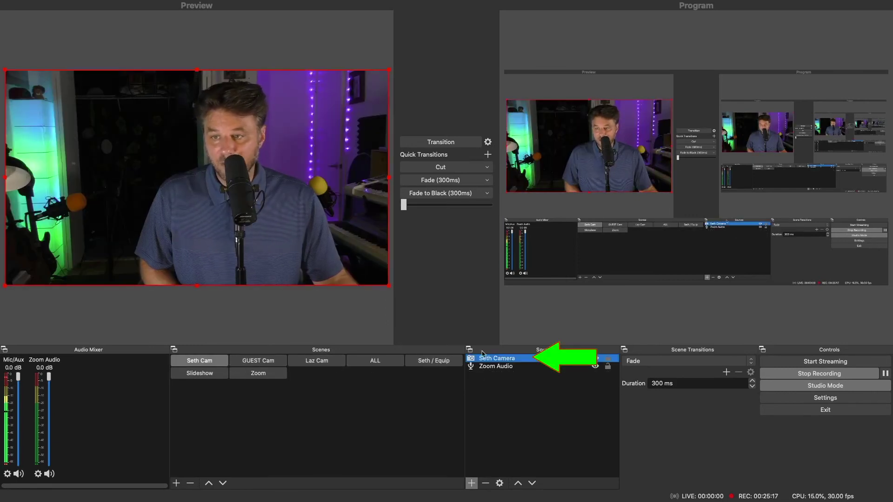
{"action": "right_click", "coordinate": [522, 360]}
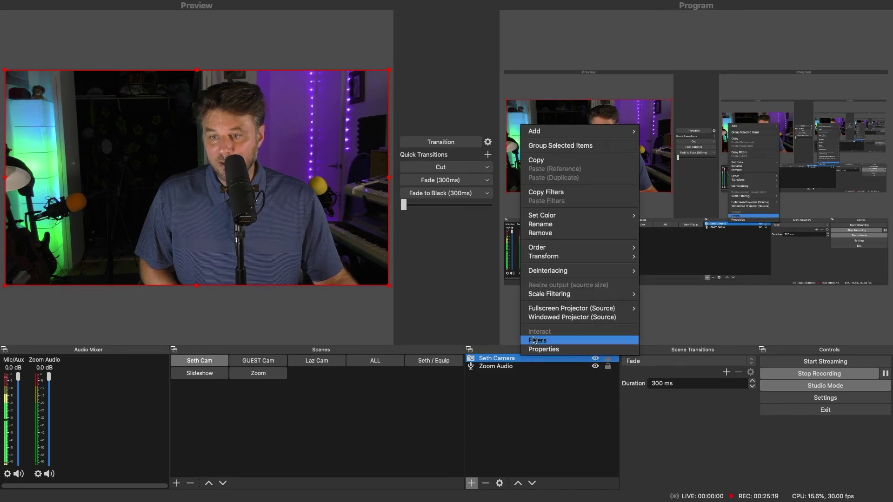
{"action": "left_click", "coordinate": [535, 339]}
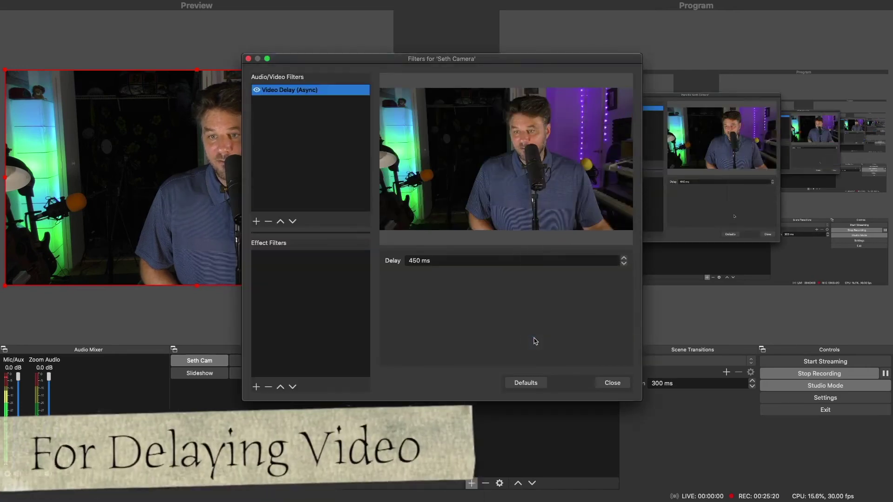
{"action": "left_click", "coordinate": [256, 222]}
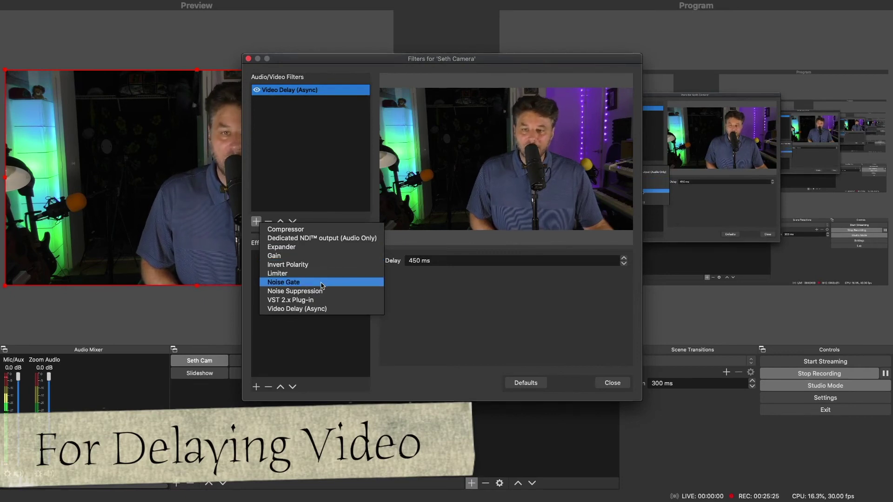
{"action": "left_click", "coordinate": [510, 310]}
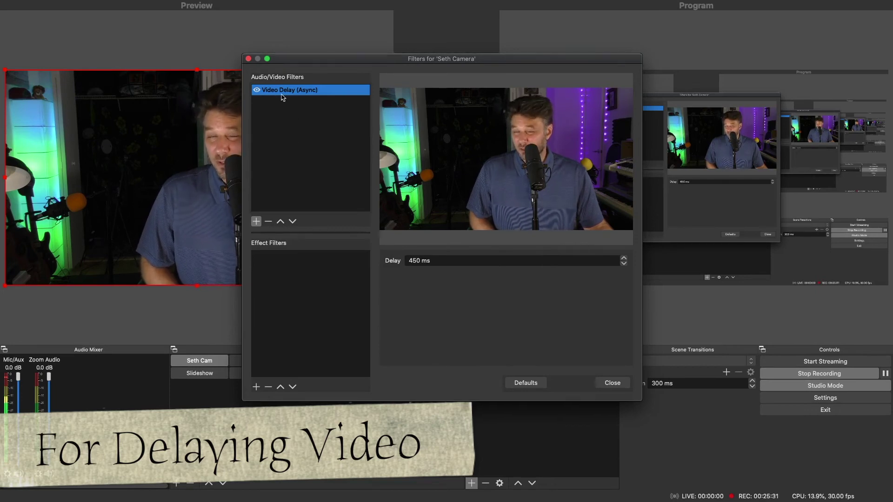
Choose the Video Delay (Async) filter type to add to the host camera source's audio/video filters
{"action": "left_click", "coordinate": [256, 221]}
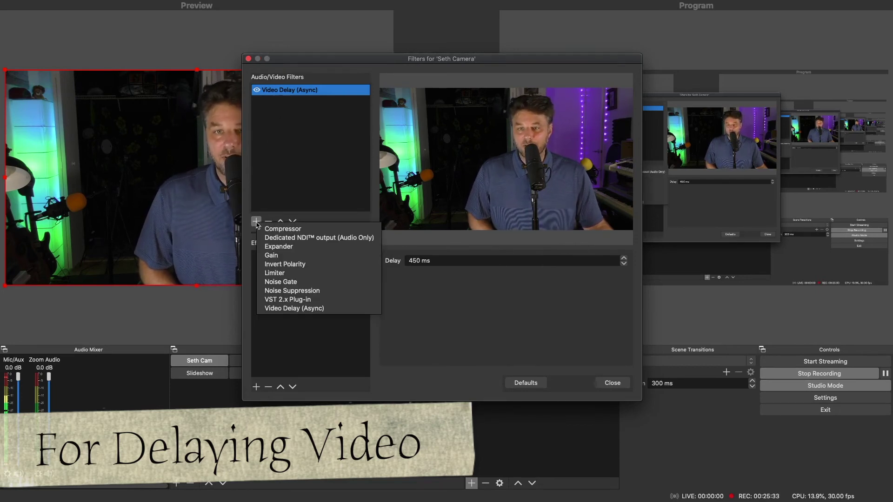
{"action": "left_click", "coordinate": [285, 309]}
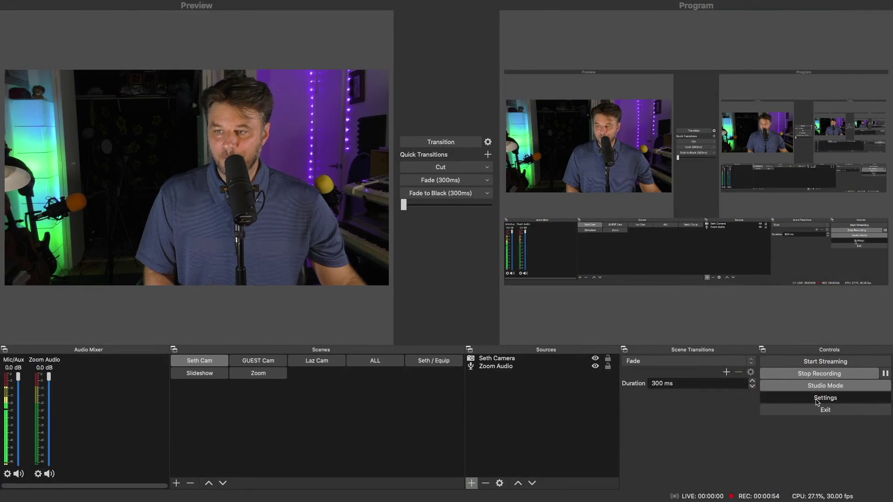
Open the Hotkeys settings and examine the switch-to-scene hotkeys assigned to each scene
{"action": "left_click", "coordinate": [817, 399]}
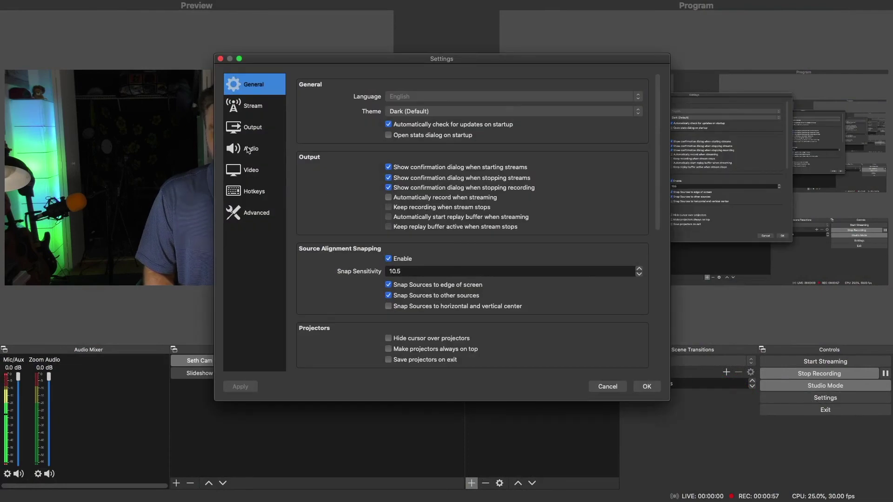
{"action": "left_click", "coordinate": [253, 191]}
{"action": "scroll", "coordinate": [474, 260], "scroll_direction": "down", "scroll_amount": 15}
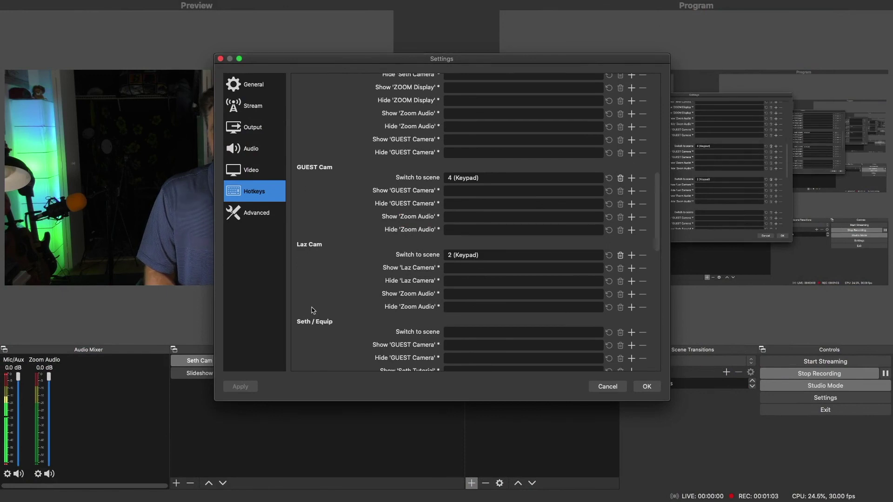
{"action": "scroll", "coordinate": [316, 324], "scroll_direction": "down", "scroll_amount": 5}
{"action": "scroll", "coordinate": [316, 260], "scroll_direction": "down", "scroll_amount": 3}
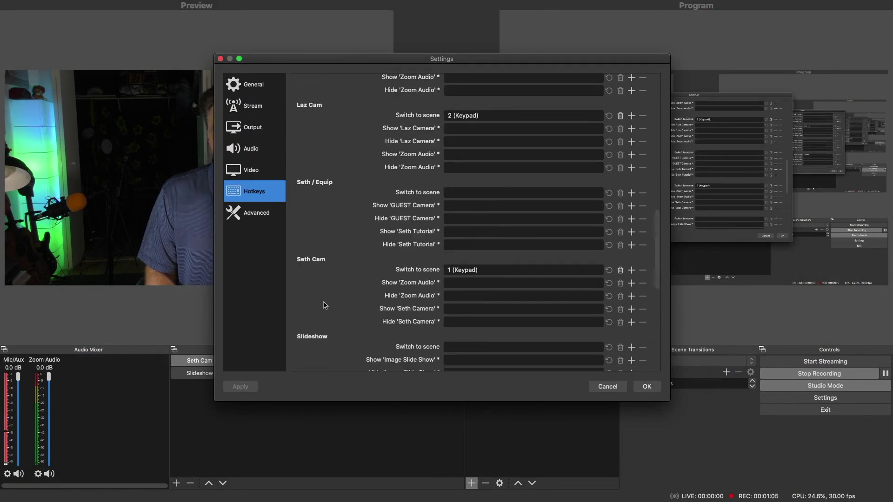
{"action": "scroll", "coordinate": [312, 270], "scroll_direction": "down", "scroll_amount": 7}
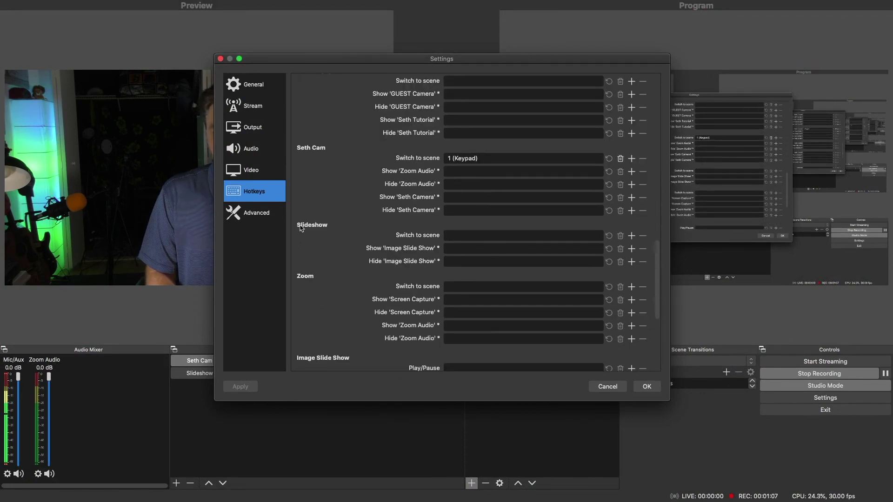
{"action": "scroll", "coordinate": [316, 205], "scroll_direction": "up", "scroll_amount": 8}
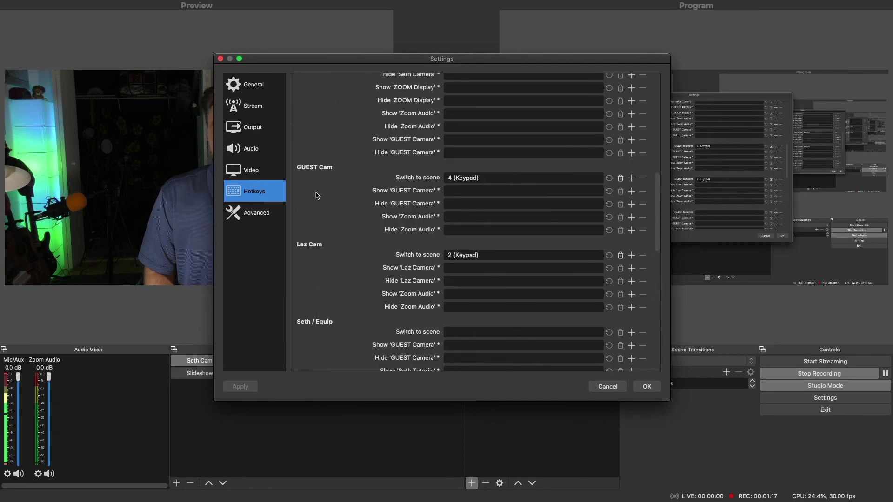
{"action": "scroll", "coordinate": [320, 199], "scroll_direction": "down", "scroll_amount": 9}
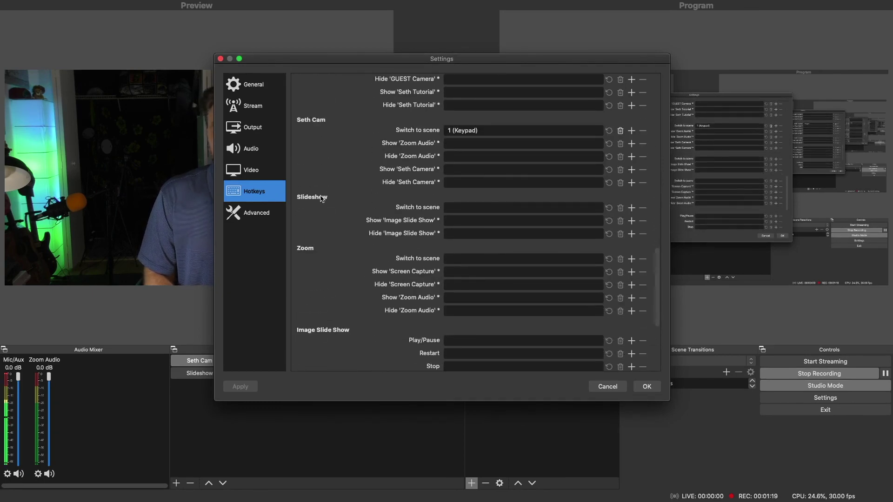
Assign 3 (Keypad) as the hotkey for switching to the Zoom scene, review the Transition hotkey, and save the settings
{"action": "left_click", "coordinate": [473, 259]}
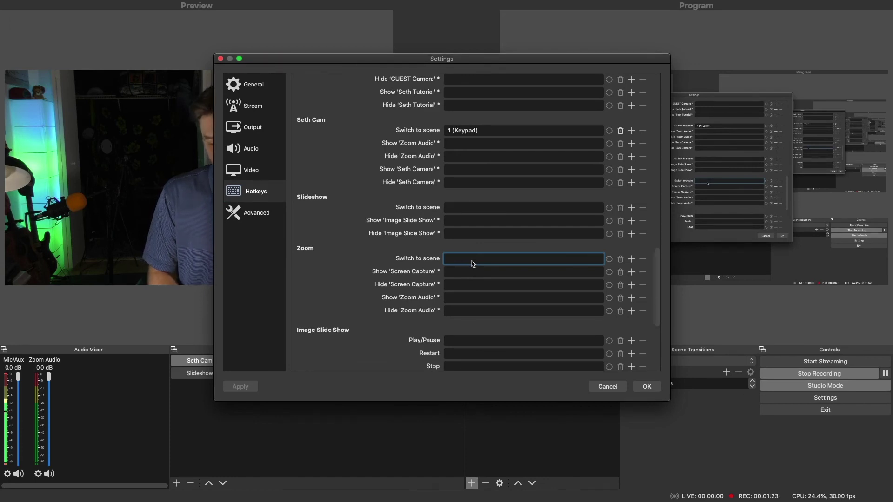
{"action": "key", "text": "KP_3"}
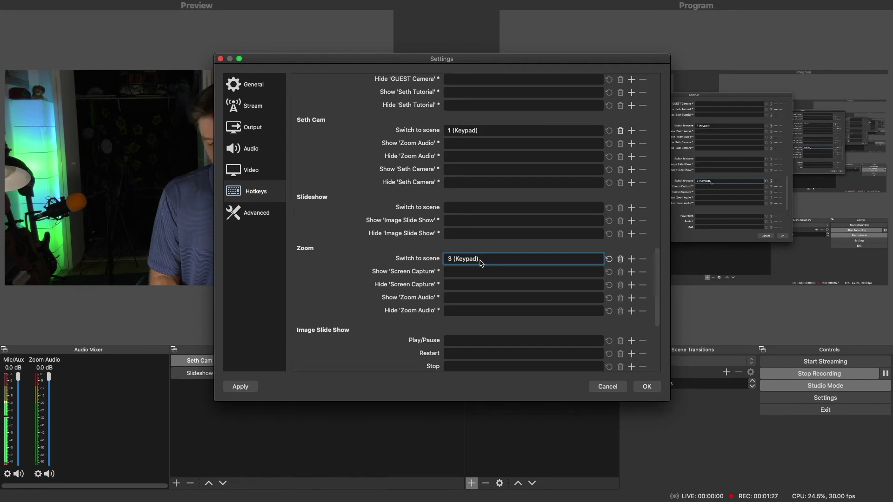
{"action": "key", "text": "bracketright"}
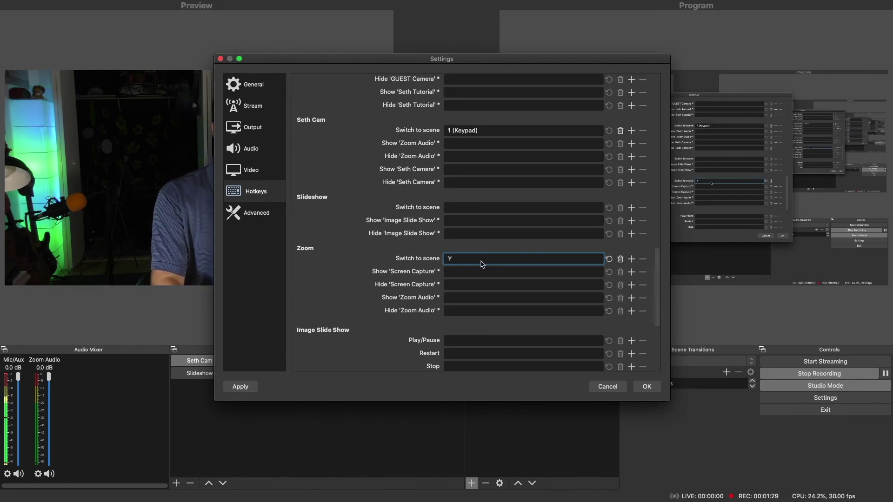
{"action": "key", "text": "KP_3"}
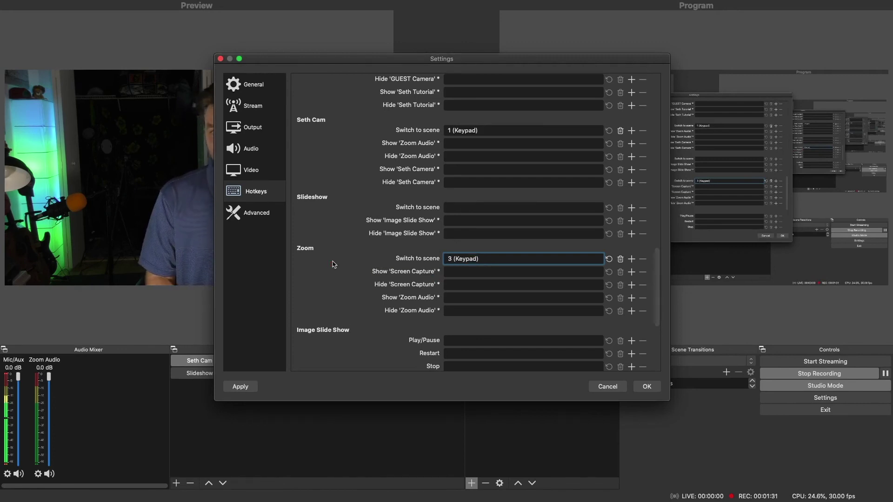
{"action": "scroll", "coordinate": [528, 309], "scroll_direction": "up", "scroll_amount": 10}
{"action": "scroll", "coordinate": [528, 308], "scroll_direction": "up", "scroll_amount": 5}
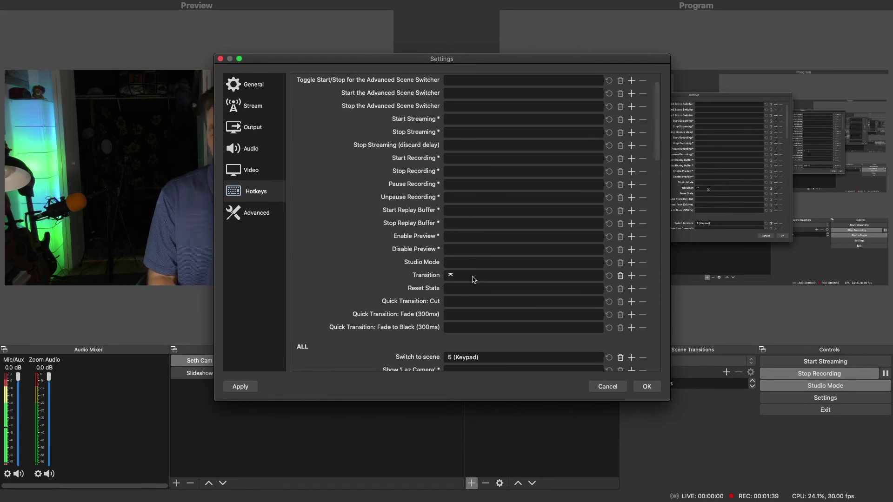
{"action": "left_click", "coordinate": [646, 386]}
Test the scene hotkeys by switching the preview to the Zoom scene and the camera scene assigned to 2 (Keypad)
{"action": "key", "text": "KP_7"}
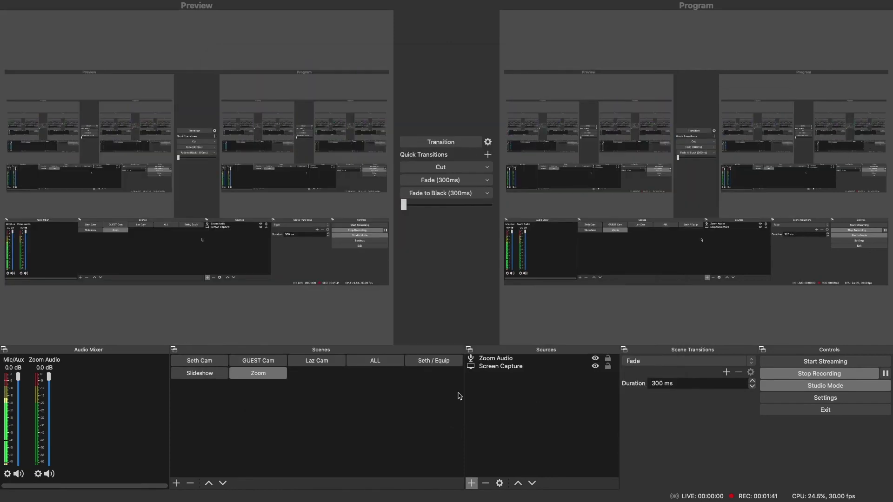
{"action": "key", "text": "KP_3"}
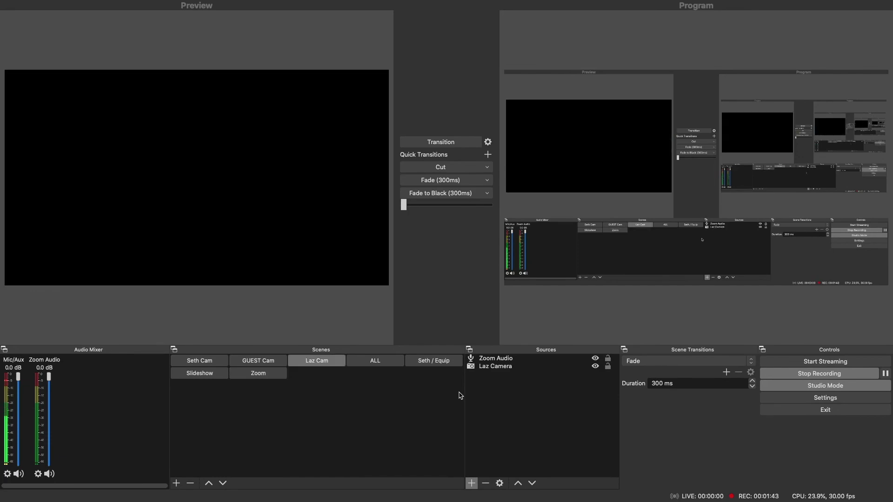